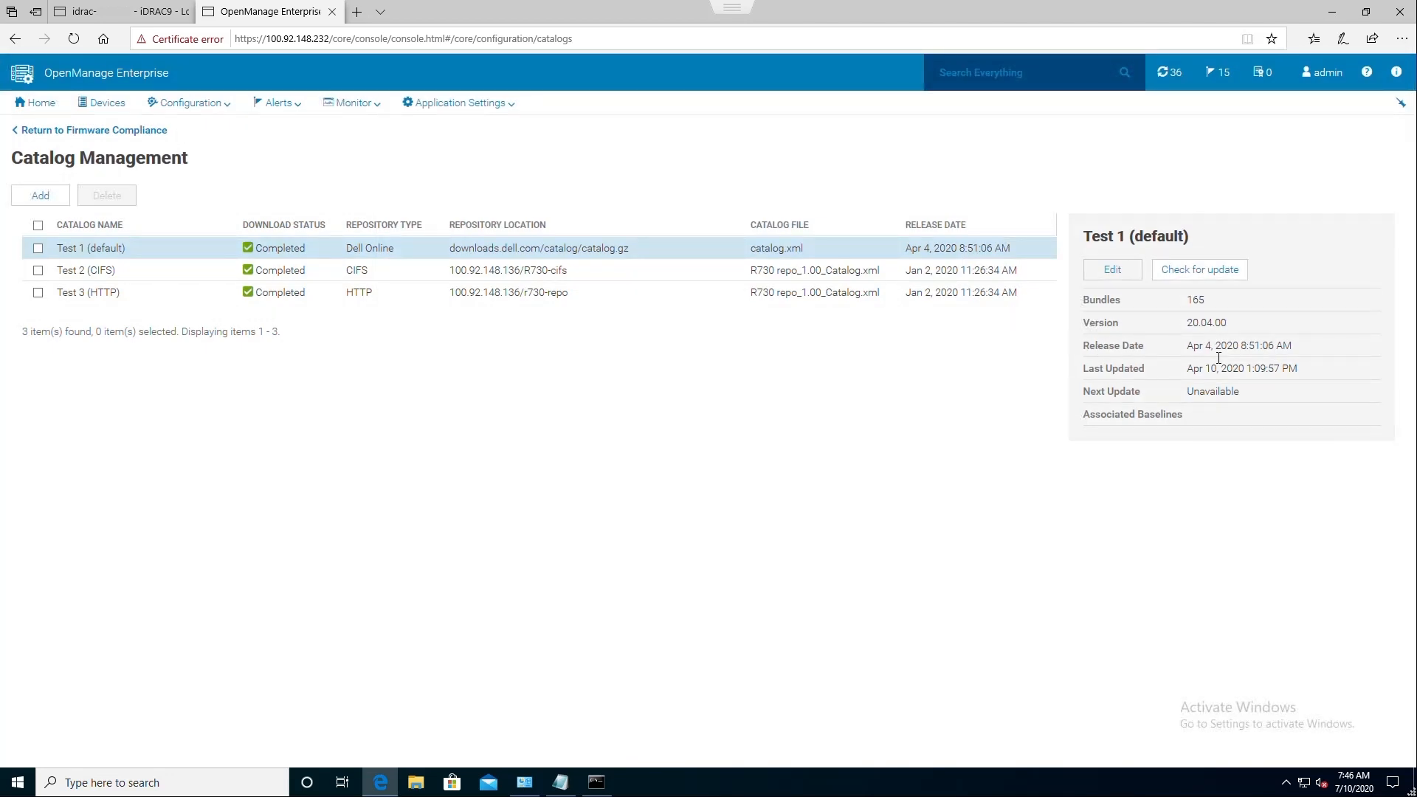
Step: Check the Test 1 (default) catalog for updates and review its last updated date
{"action": "left_click_drag", "start_coordinate": [1263, 369], "coordinate": [1296, 371]}
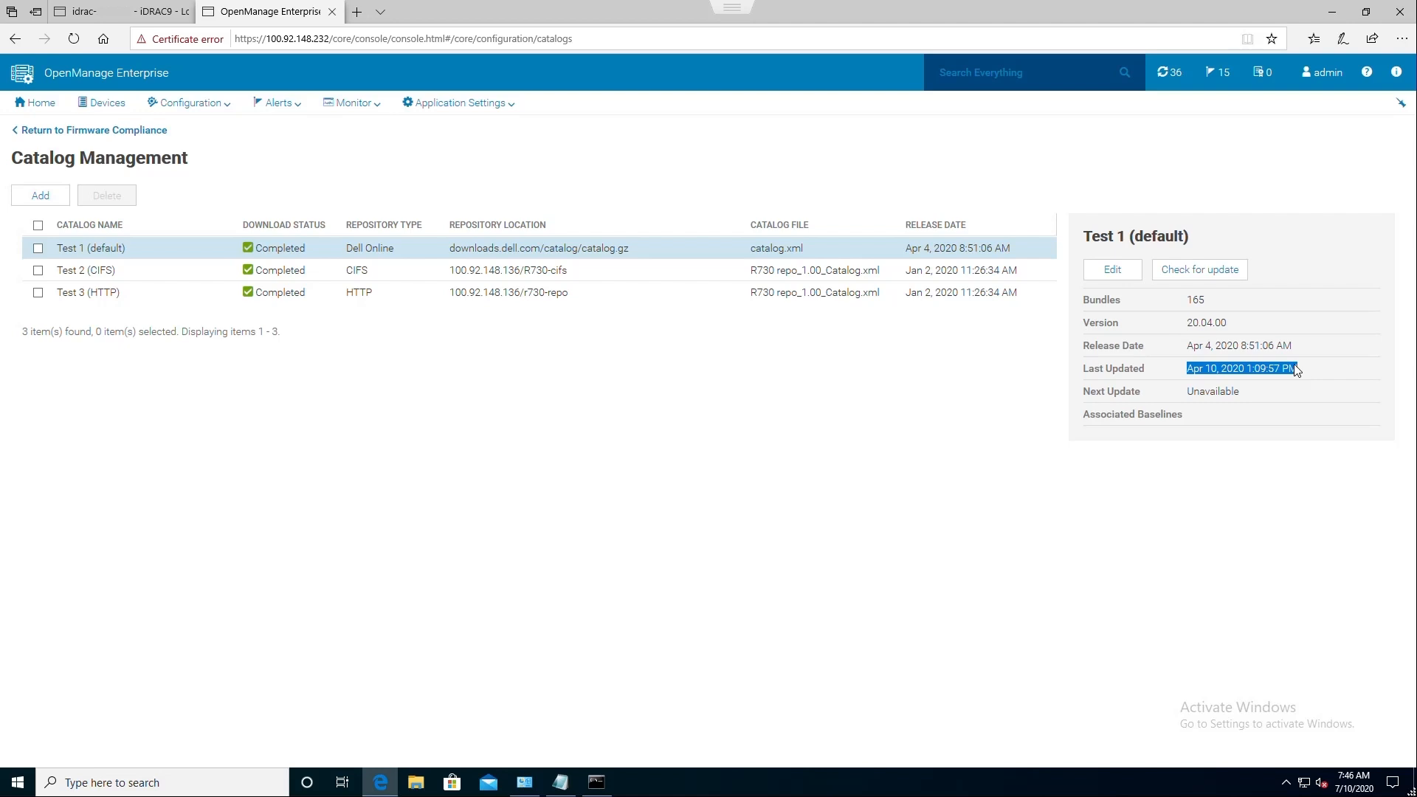
{"action": "left_click", "coordinate": [1227, 276]}
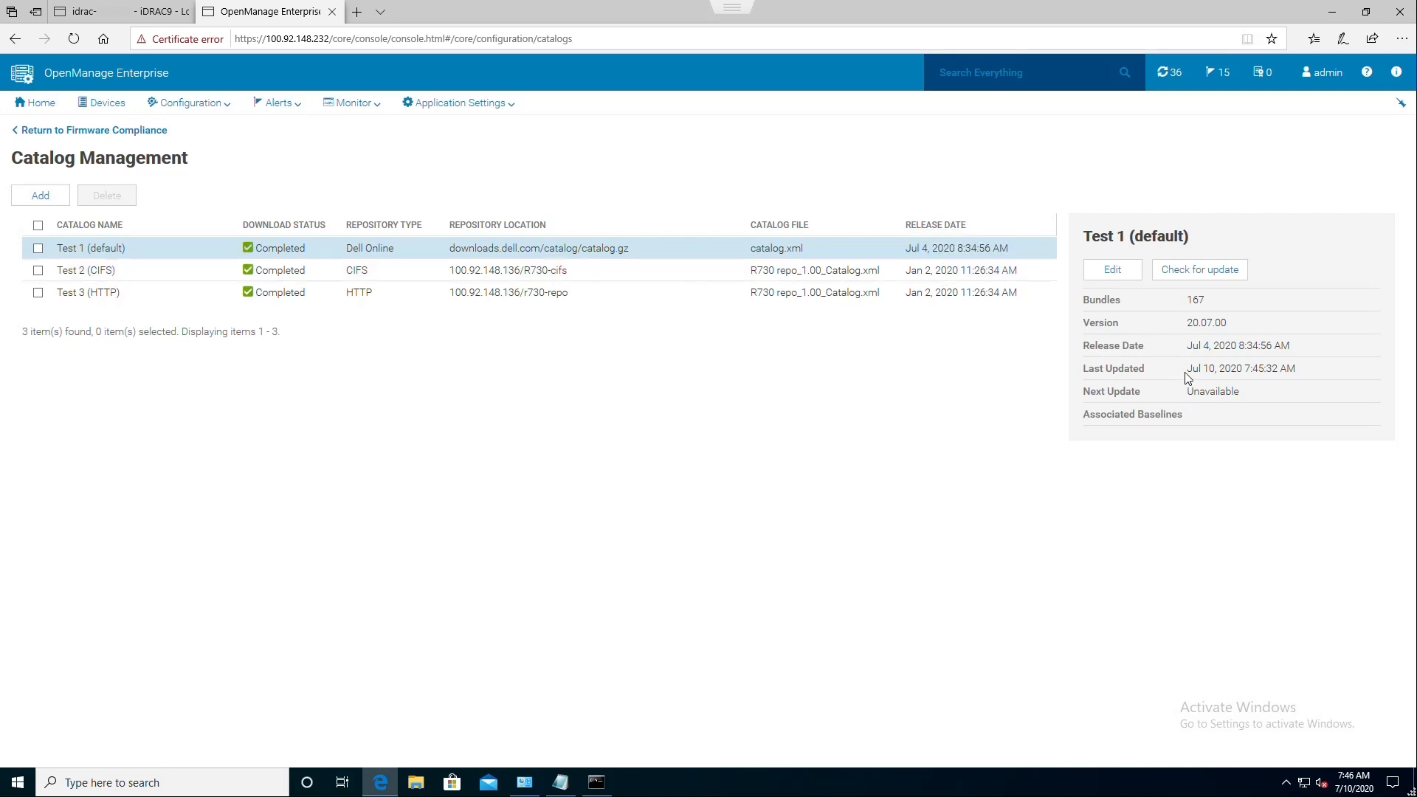
{"action": "left_click_drag", "start_coordinate": [1194, 372], "coordinate": [1252, 368]}
{"action": "left_click", "coordinate": [758, 397]}
Step: Inspect the edit settings of the Test 2 (CIFS) and Test 3 (HTTP) catalogs, closing each without changes
{"action": "left_click", "coordinate": [573, 273]}
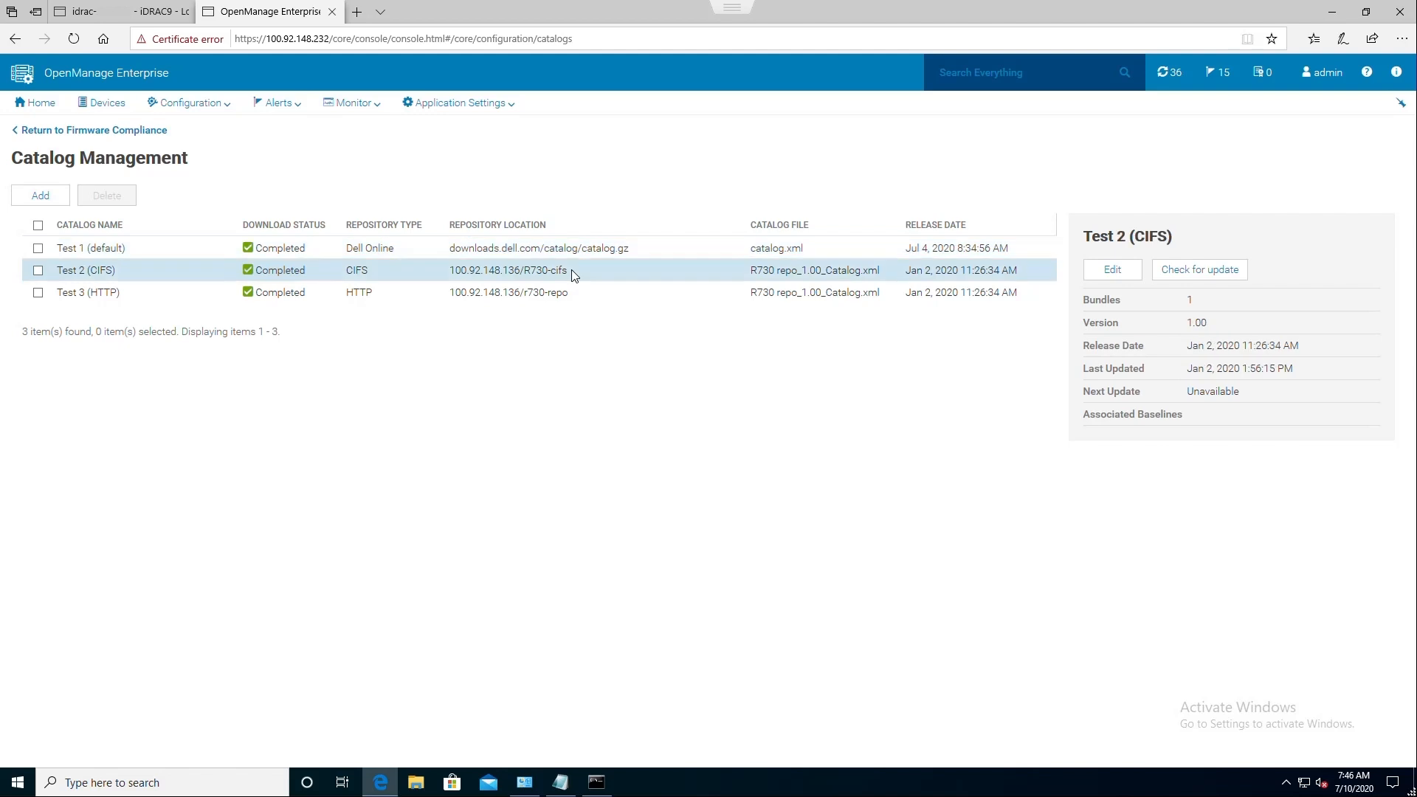
{"action": "left_click", "coordinate": [1113, 270]}
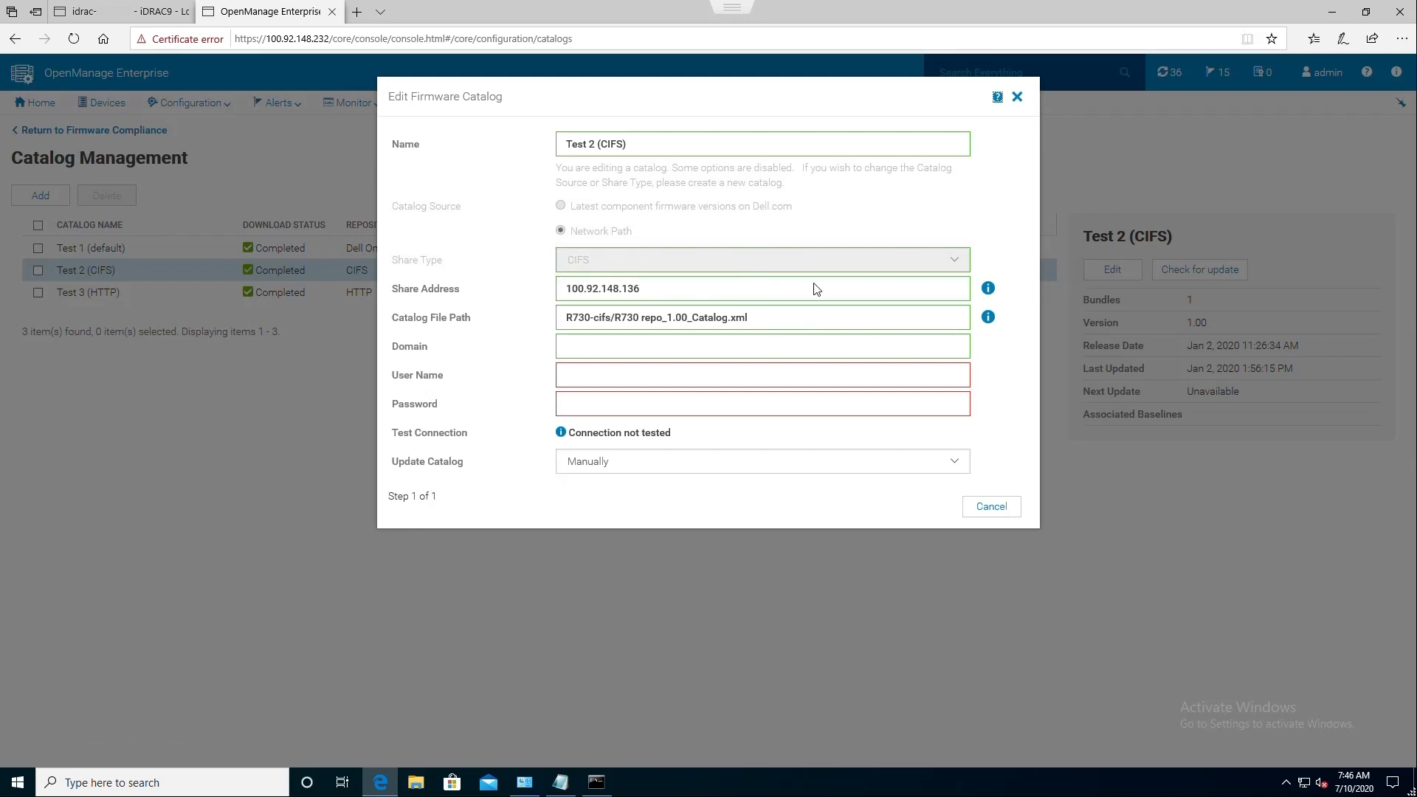
{"action": "left_click", "coordinate": [1018, 97]}
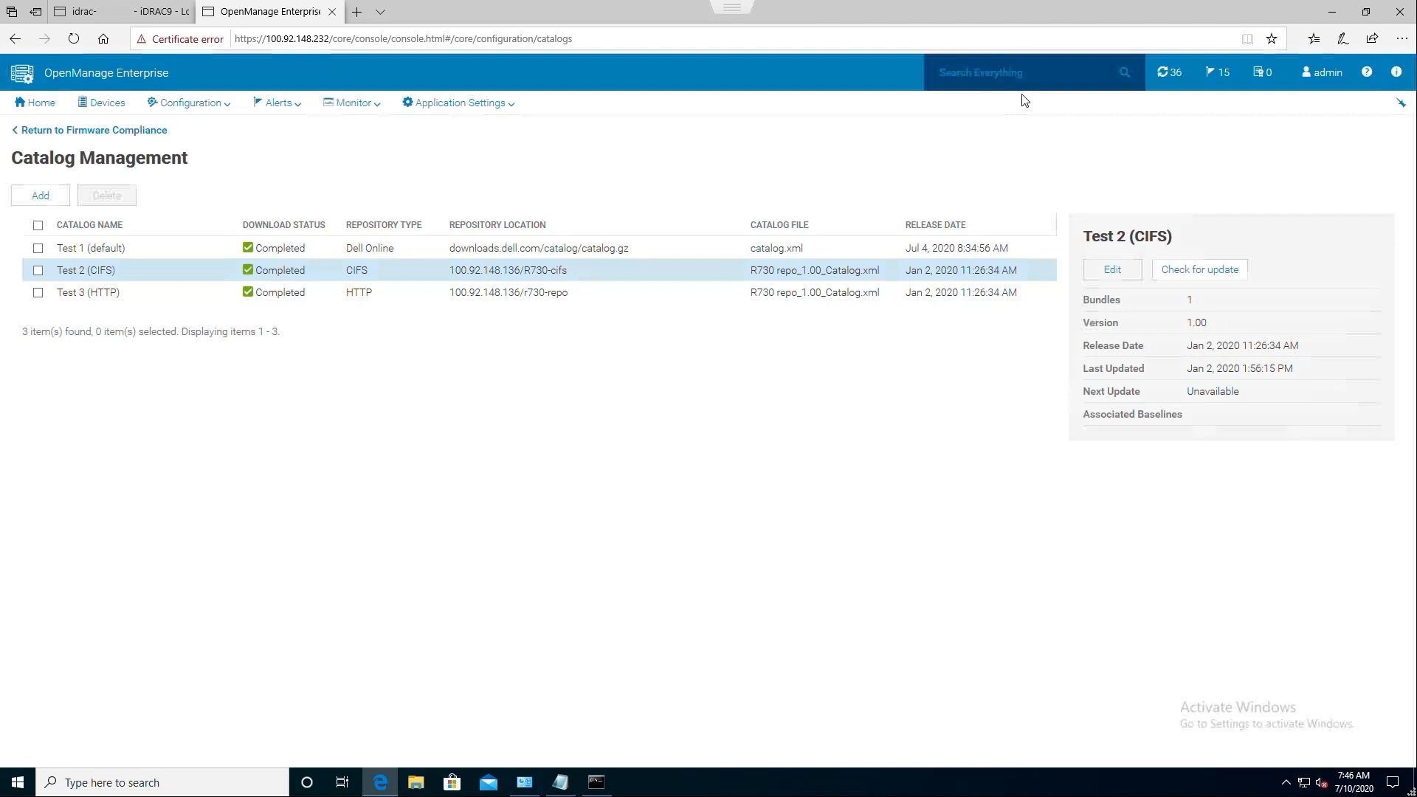
{"action": "left_click", "coordinate": [759, 299]}
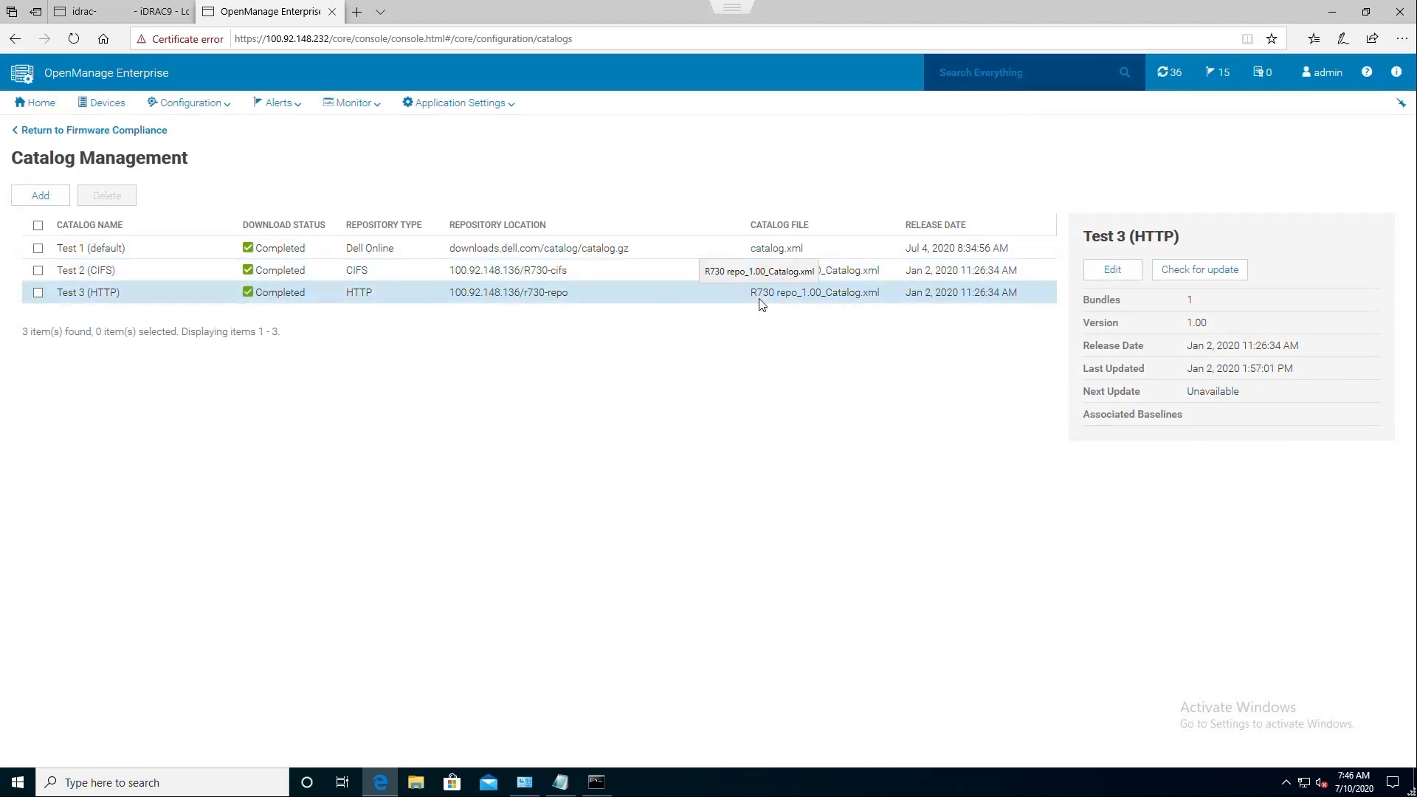
{"action": "left_click", "coordinate": [1113, 273]}
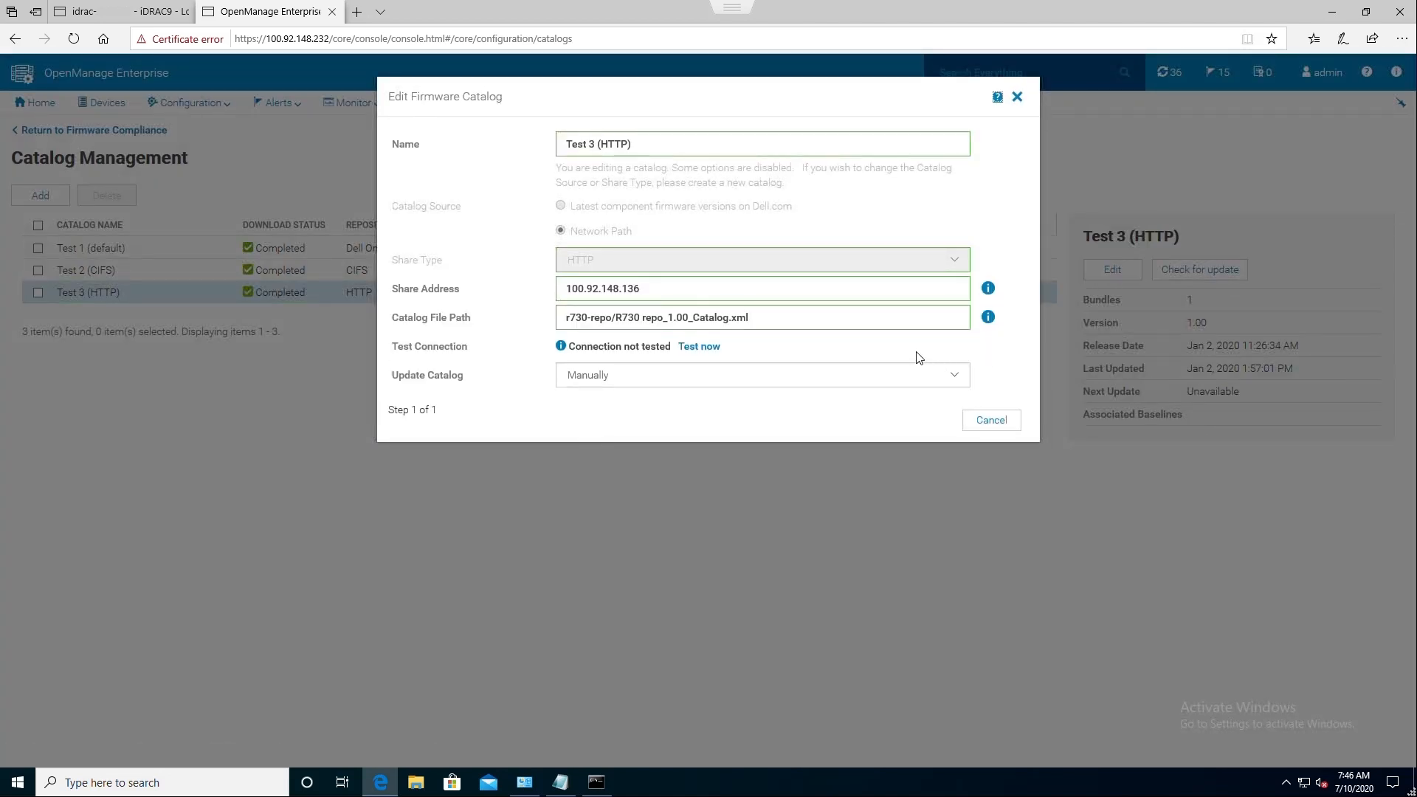
{"action": "left_click", "coordinate": [1018, 98]}
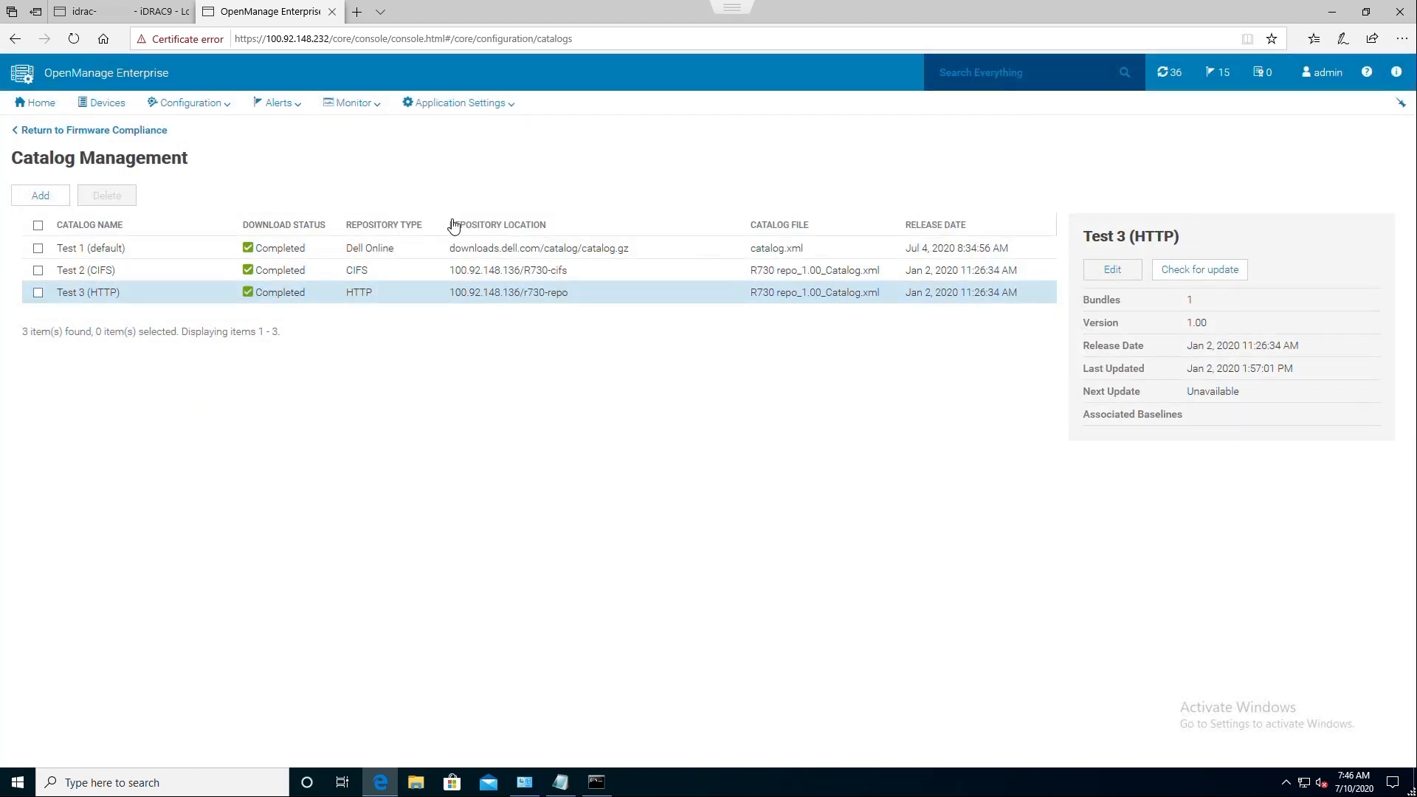
Step: Return to firmware compliance and start a baseline named "test baseline" based on the Test 1 (default) catalog
{"action": "left_click", "coordinate": [160, 131]}
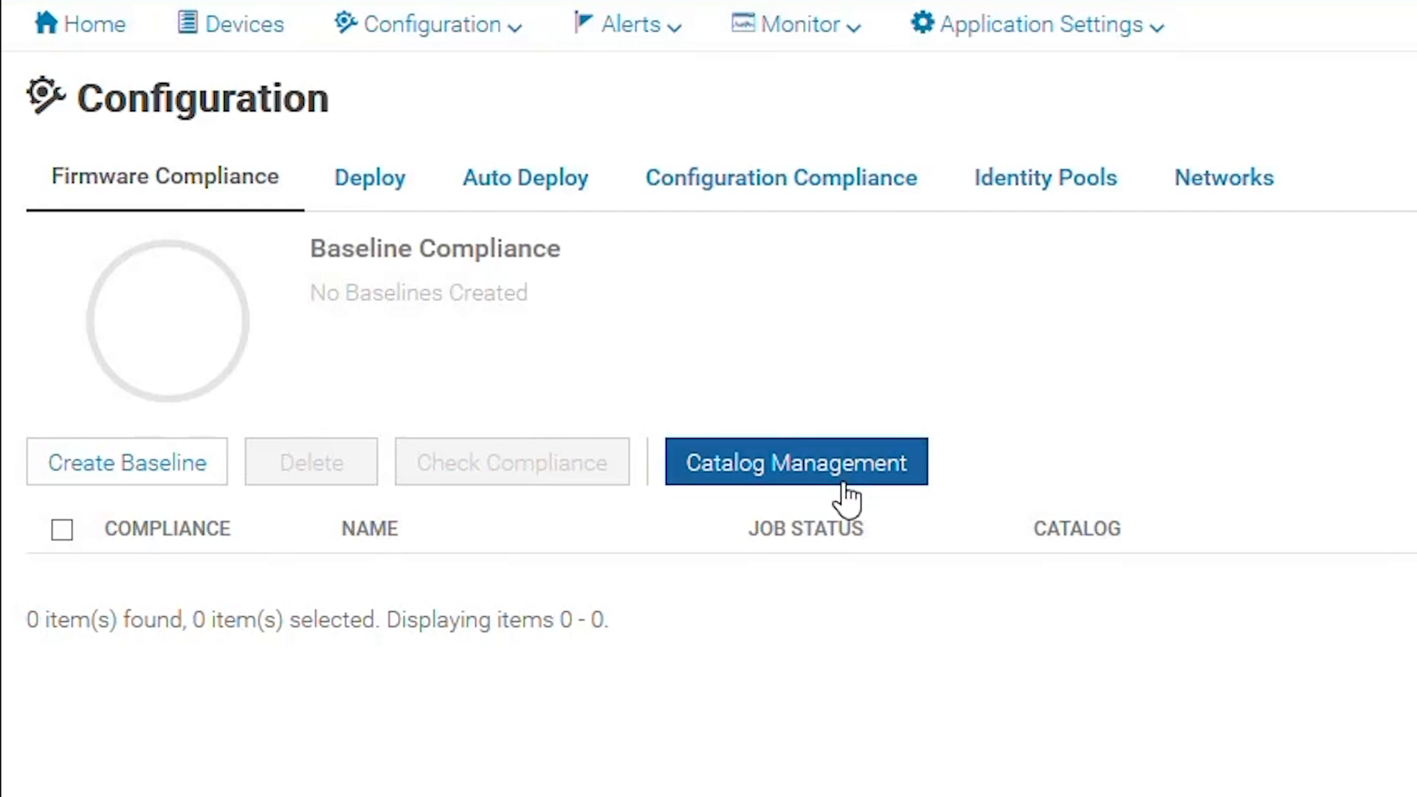
{"action": "left_click", "coordinate": [203, 478]}
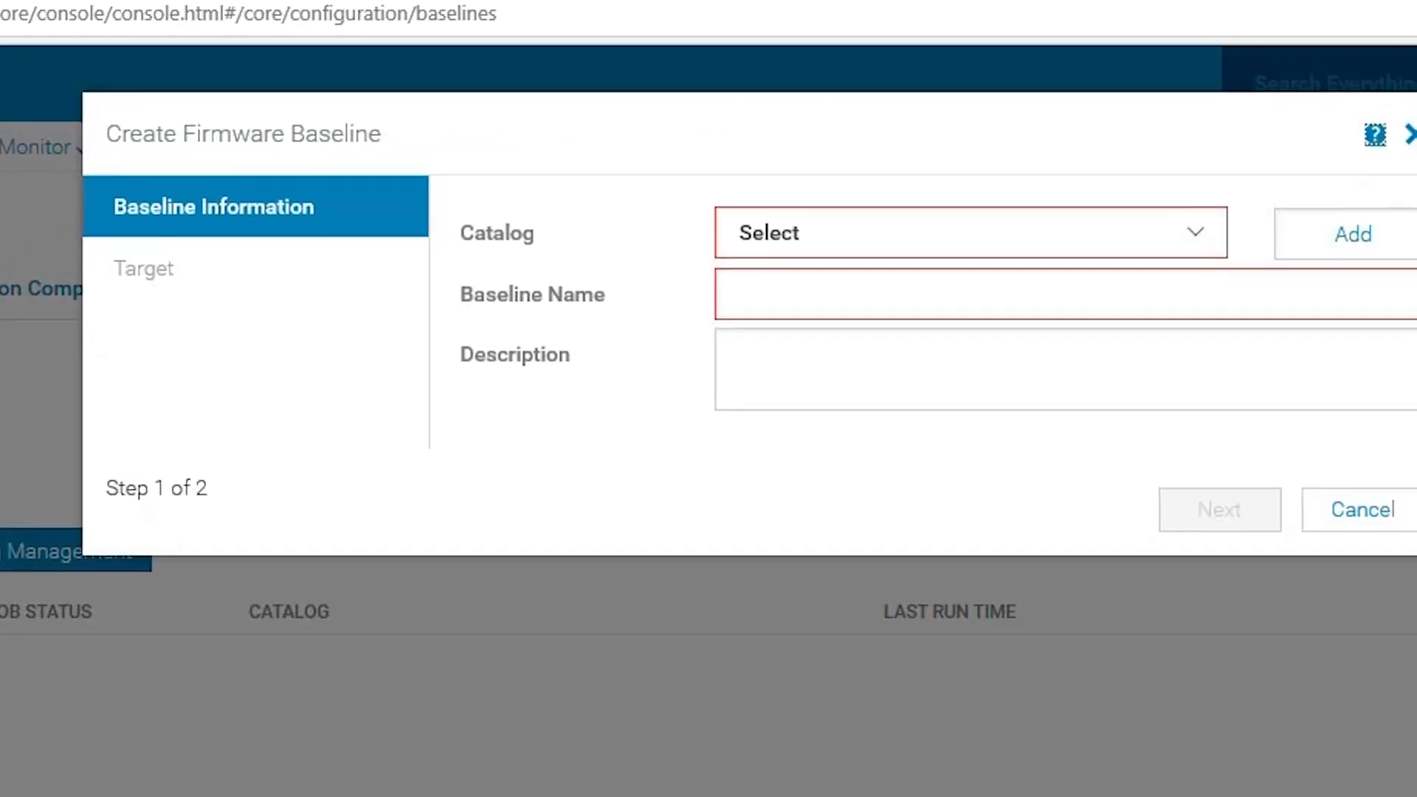
{"action": "left_click", "coordinate": [797, 255]}
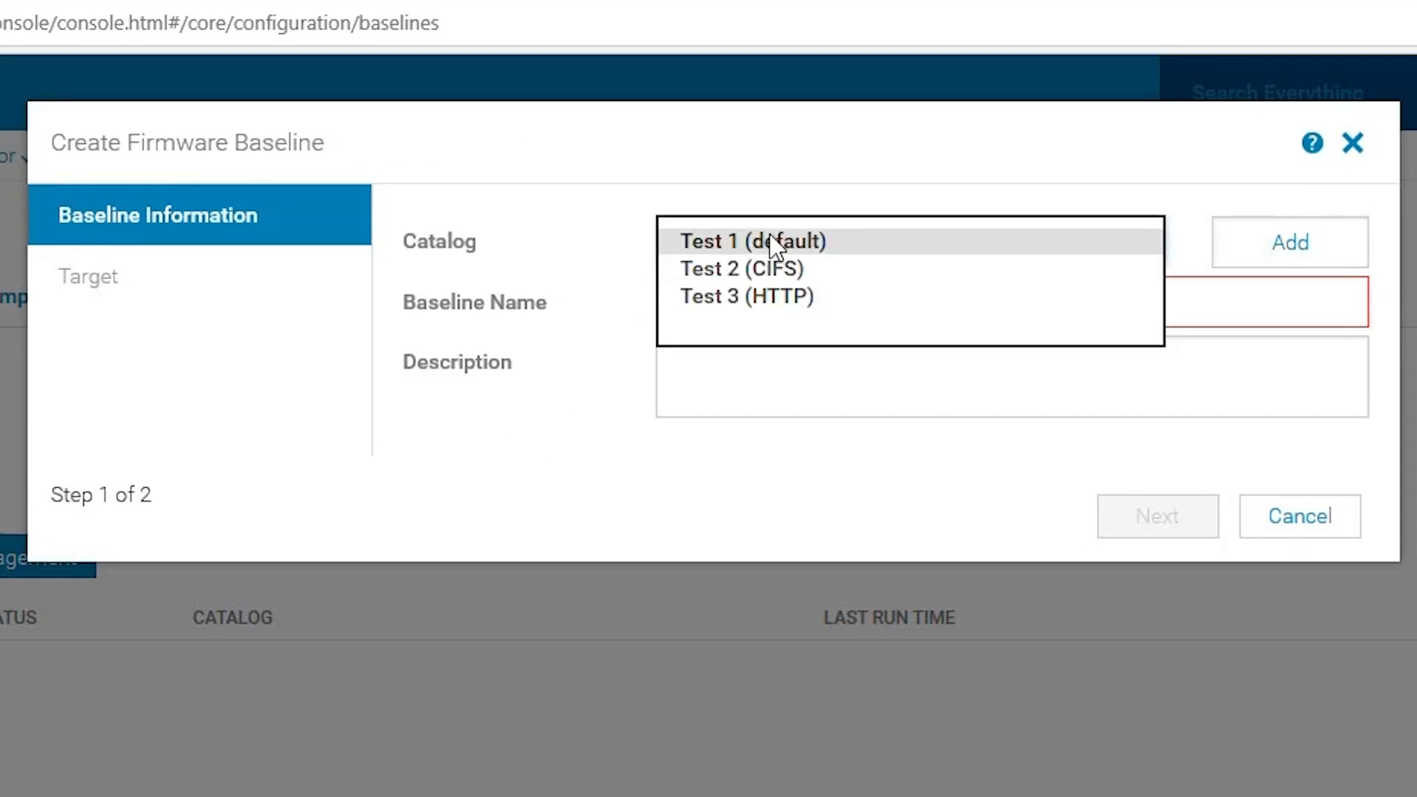
{"action": "left_click", "coordinate": [771, 242]}
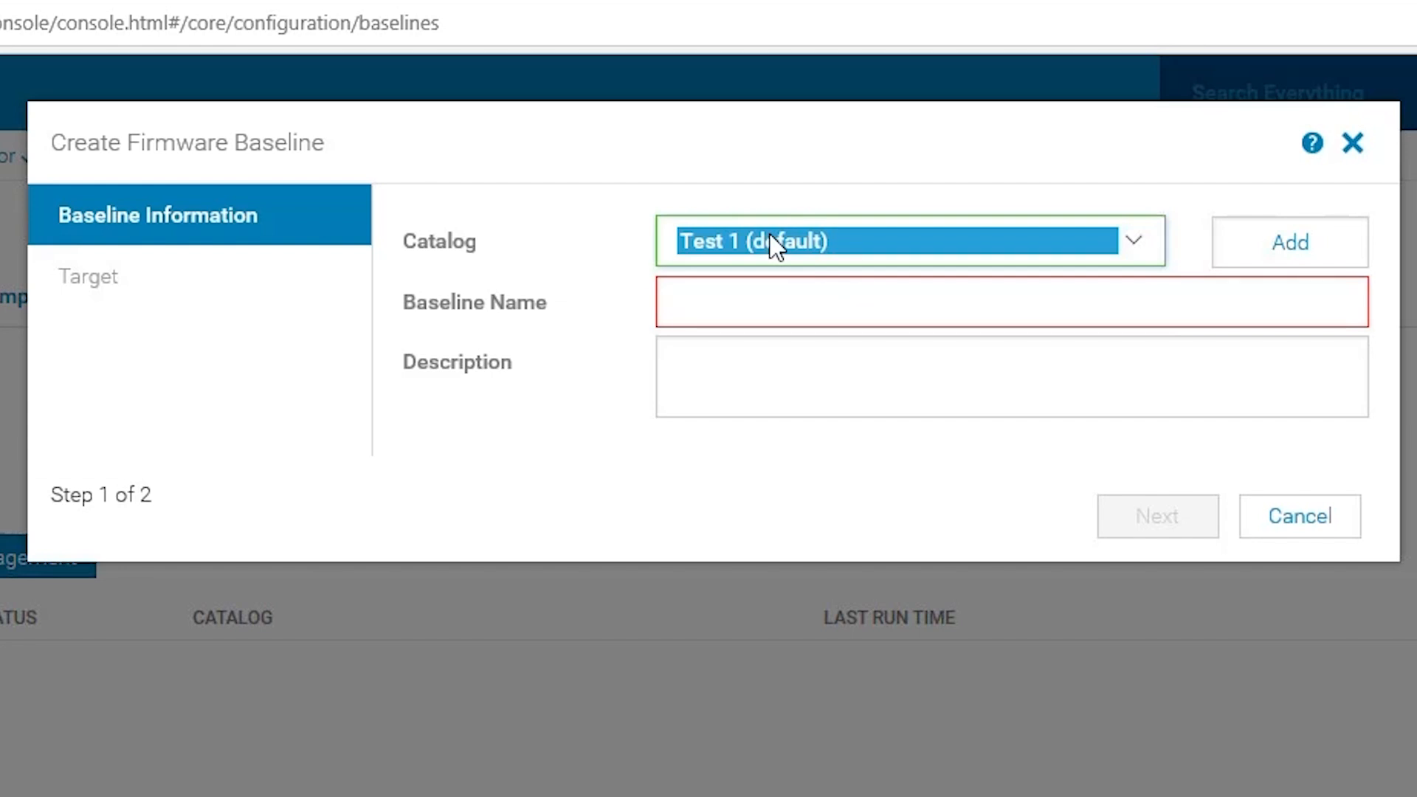
{"action": "left_click", "coordinate": [991, 320]}
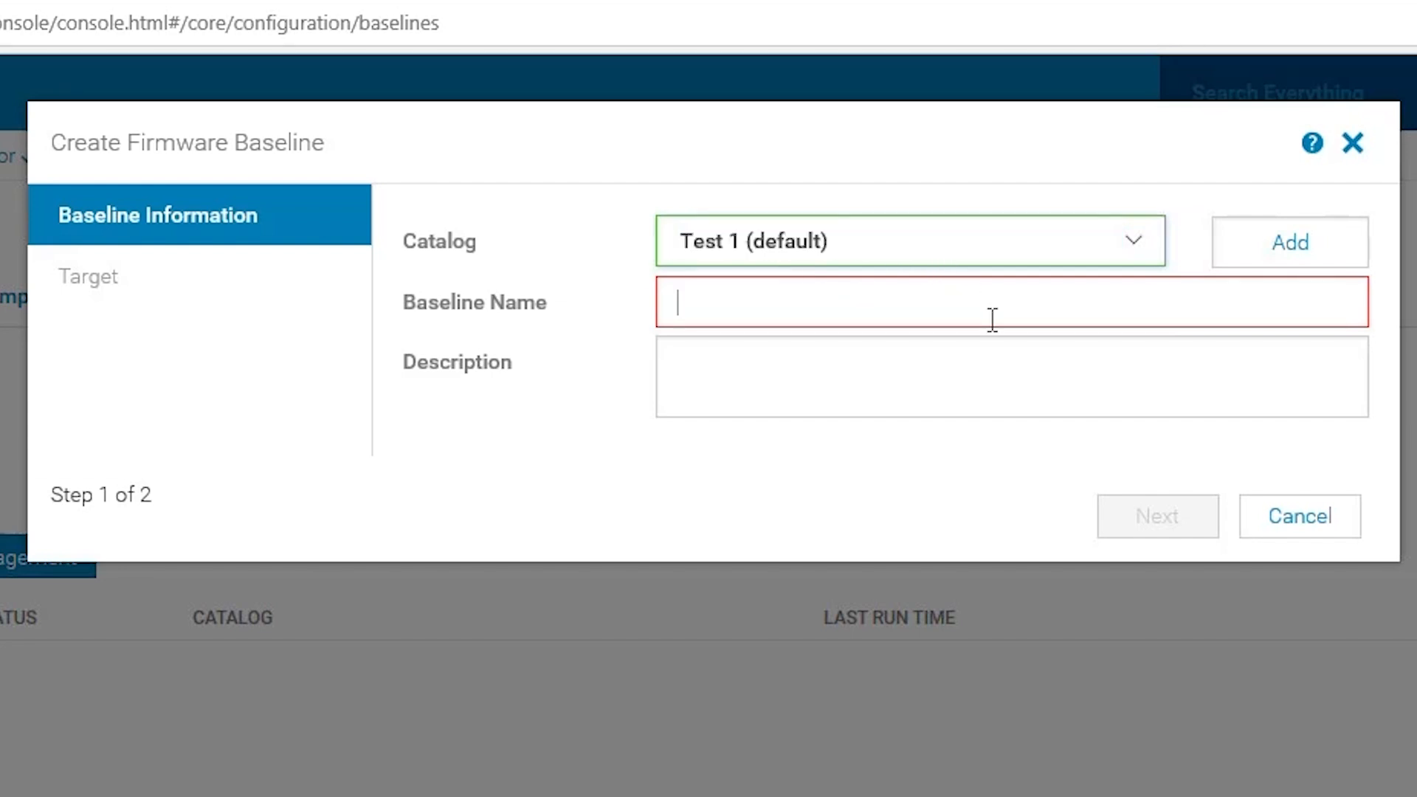
{"action": "type", "text": "test b"}
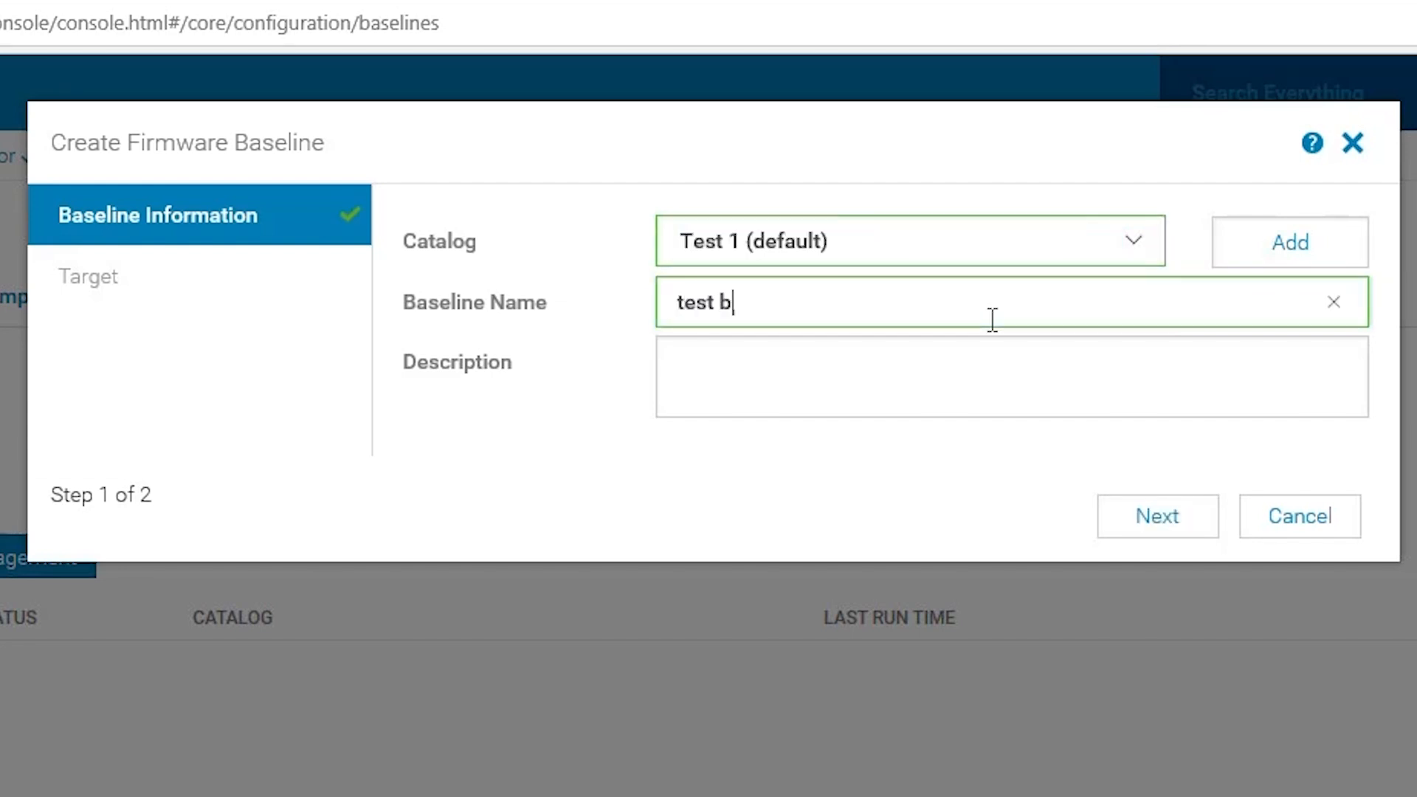
{"action": "type", "text": "aseline"}
{"action": "left_click", "coordinate": [1159, 517]}
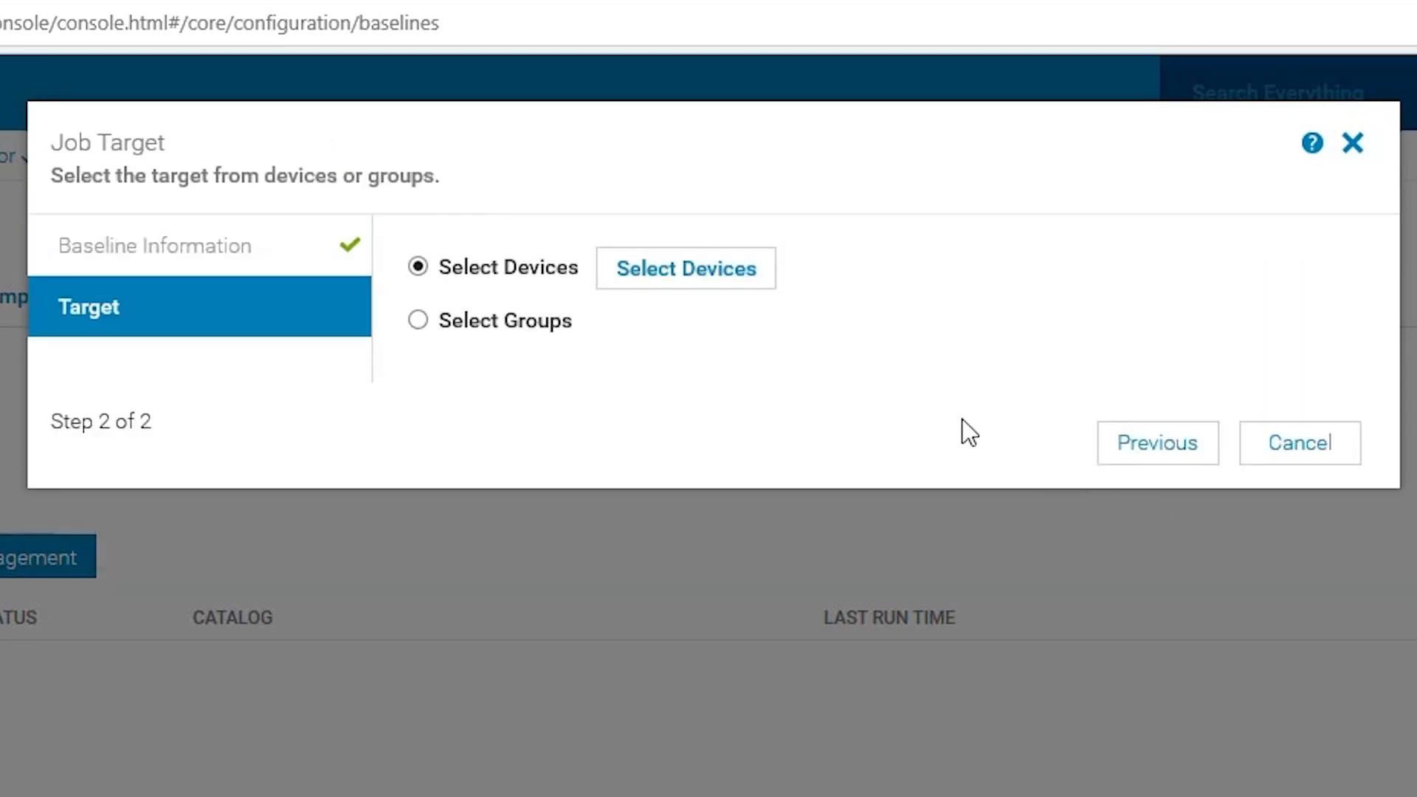
Step: Target the device with IP address 100.92.212.12 and finish creating the baseline
{"action": "left_click", "coordinate": [744, 273]}
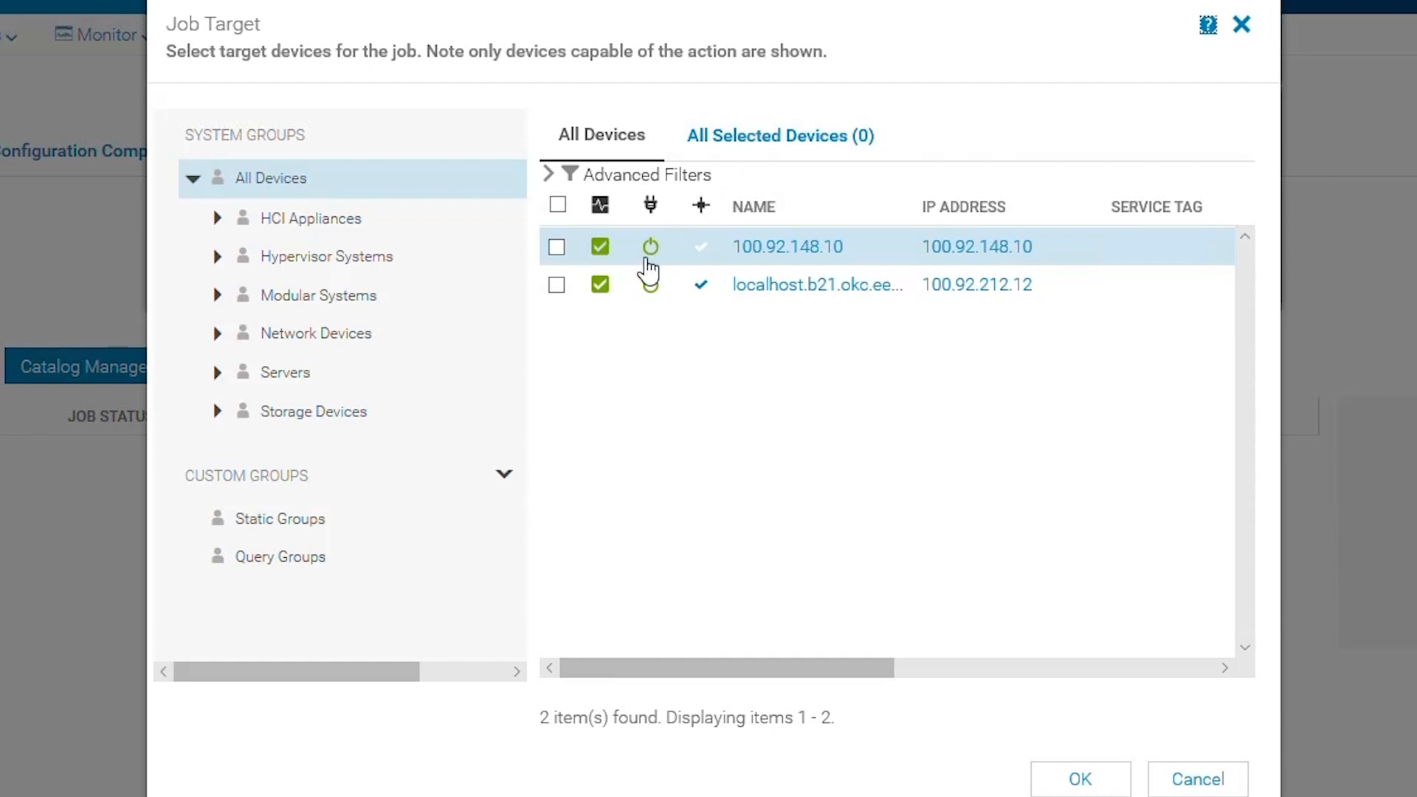
{"action": "left_click", "coordinate": [557, 285]}
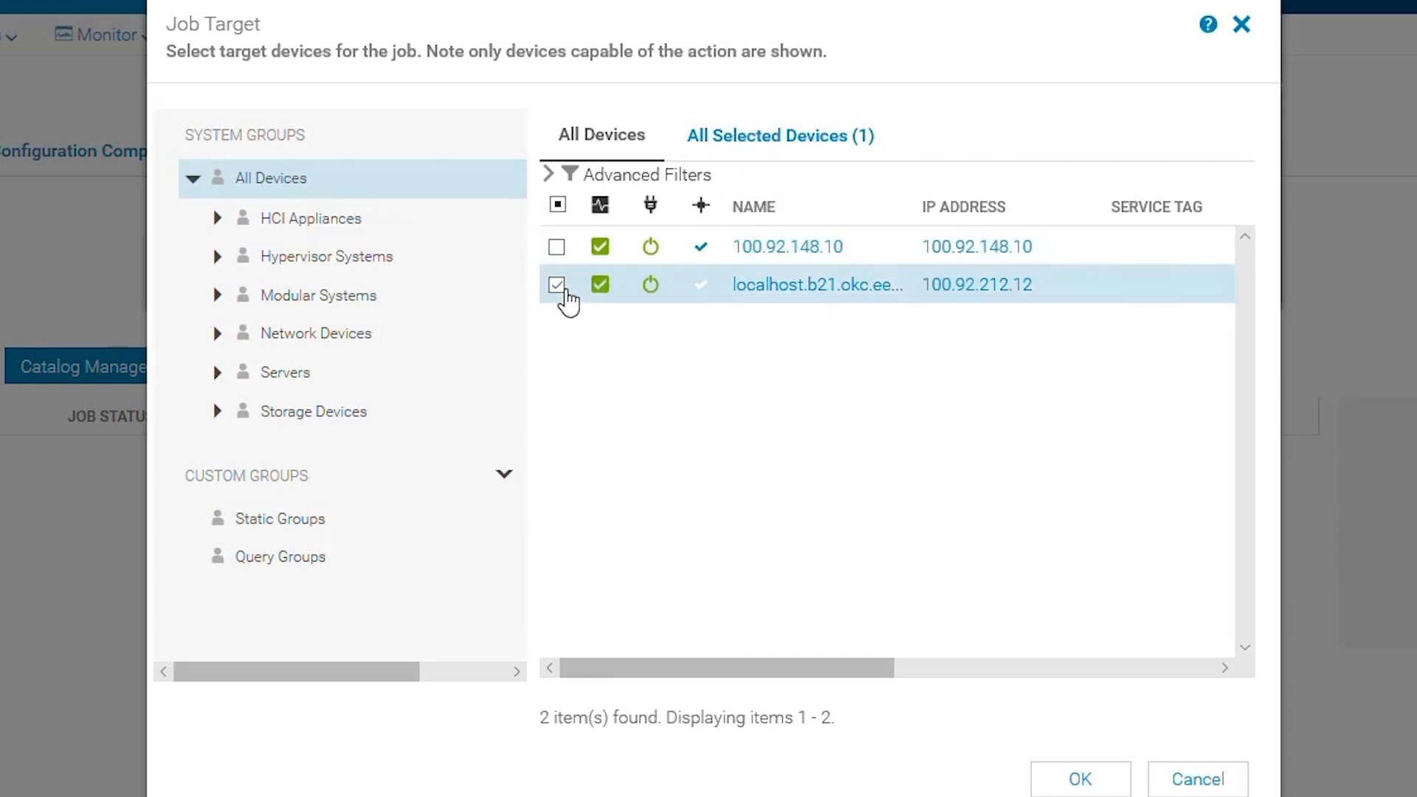
{"action": "left_click", "coordinate": [1063, 779]}
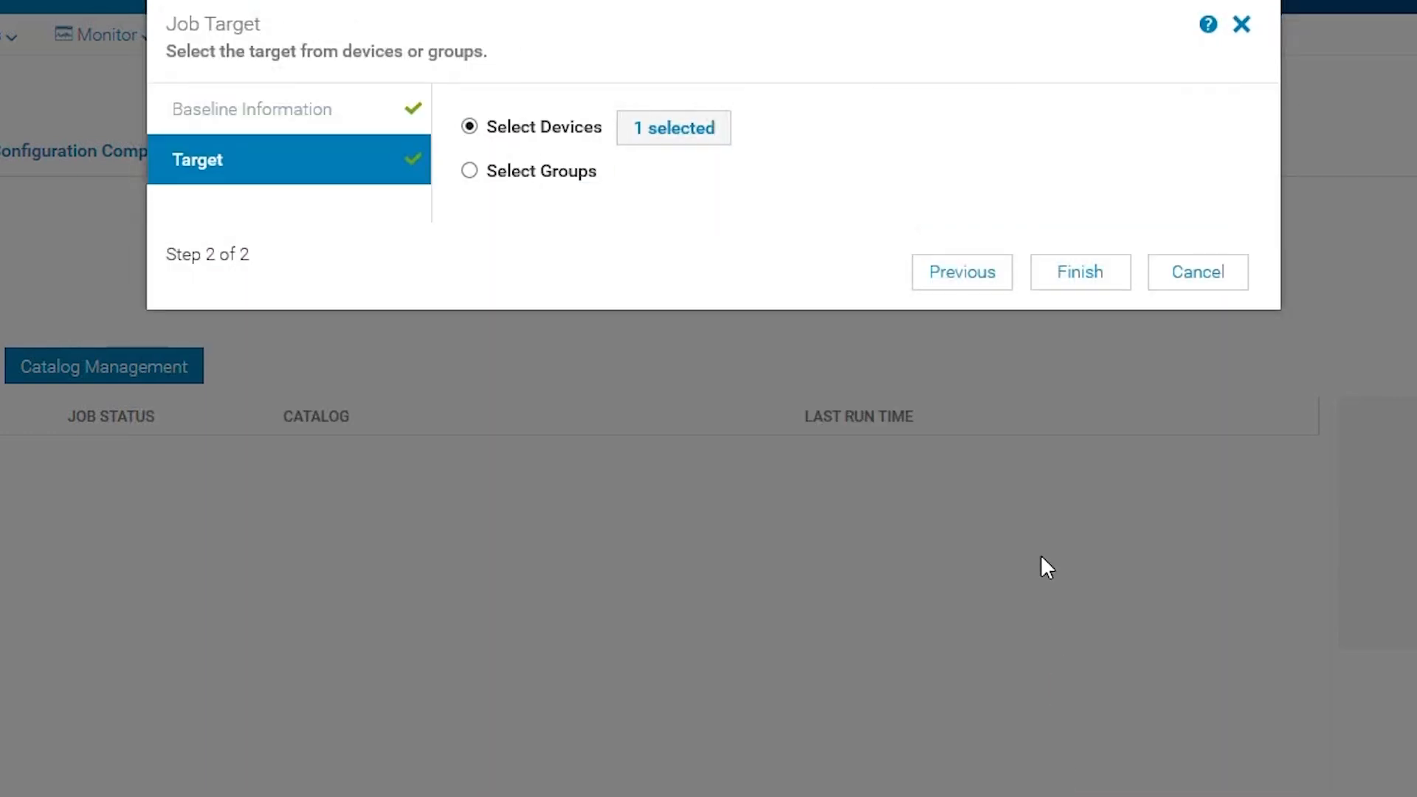
{"action": "left_click", "coordinate": [1082, 277]}
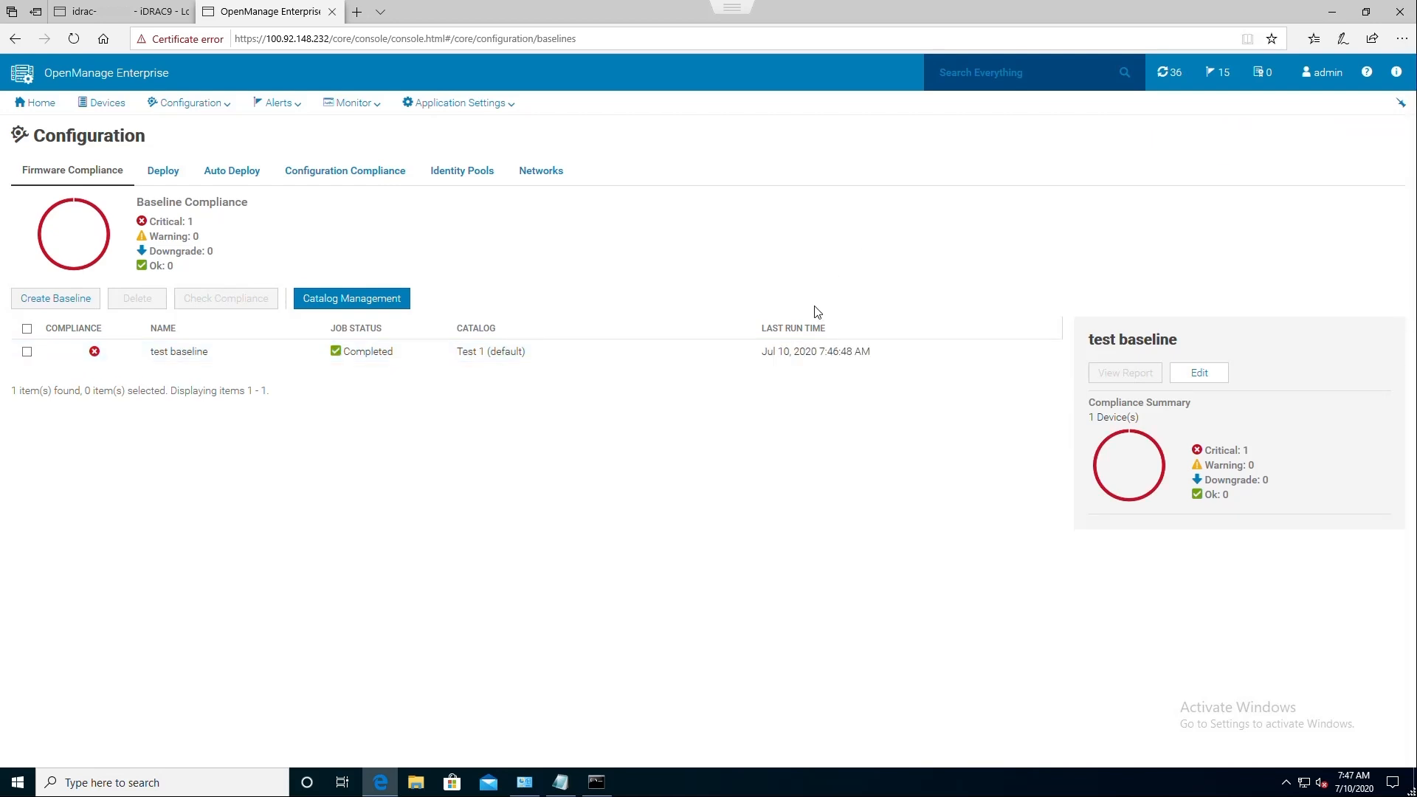
Step: Open the test baseline's compliance report and expand the PowerEdge T440's component list
{"action": "left_click", "coordinate": [817, 354]}
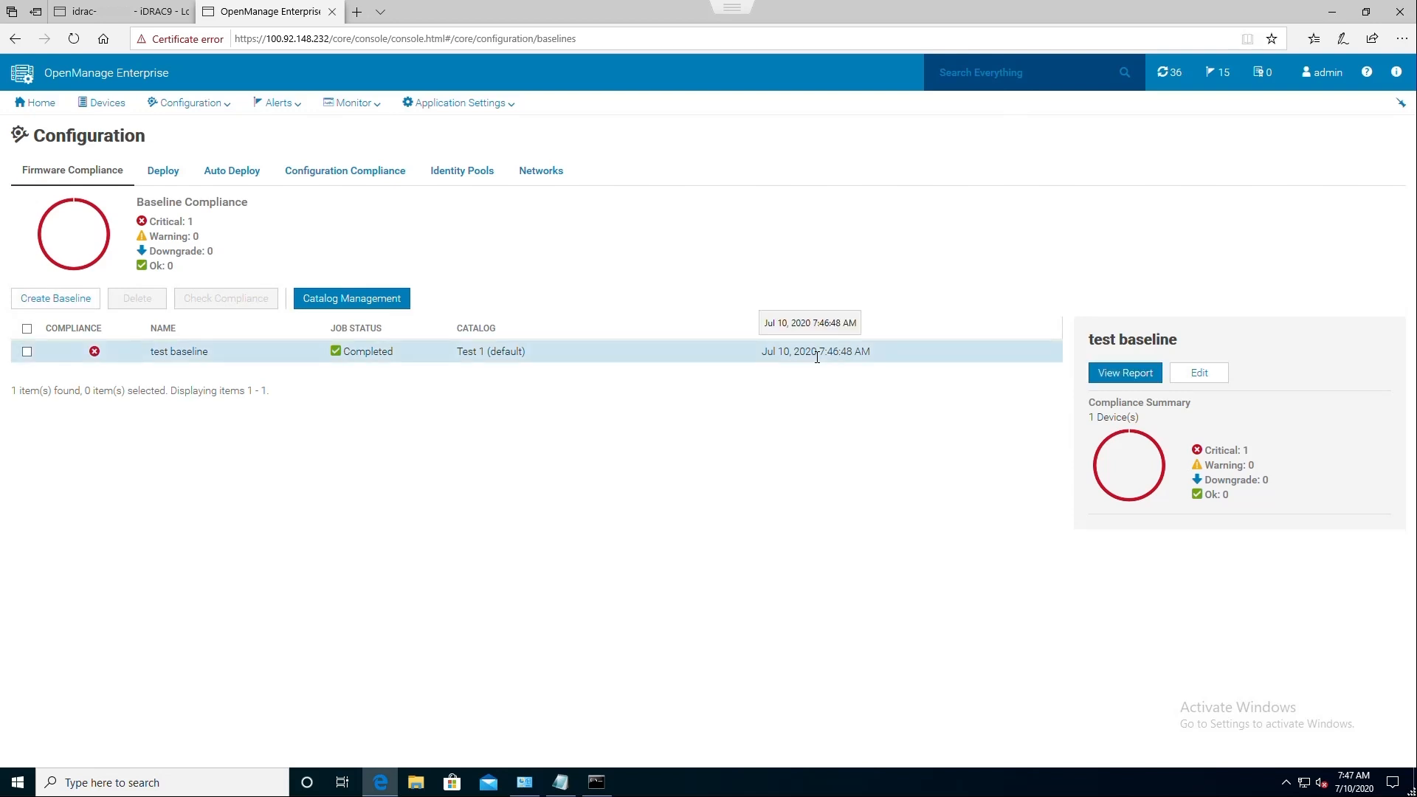
{"action": "left_click", "coordinate": [1118, 371]}
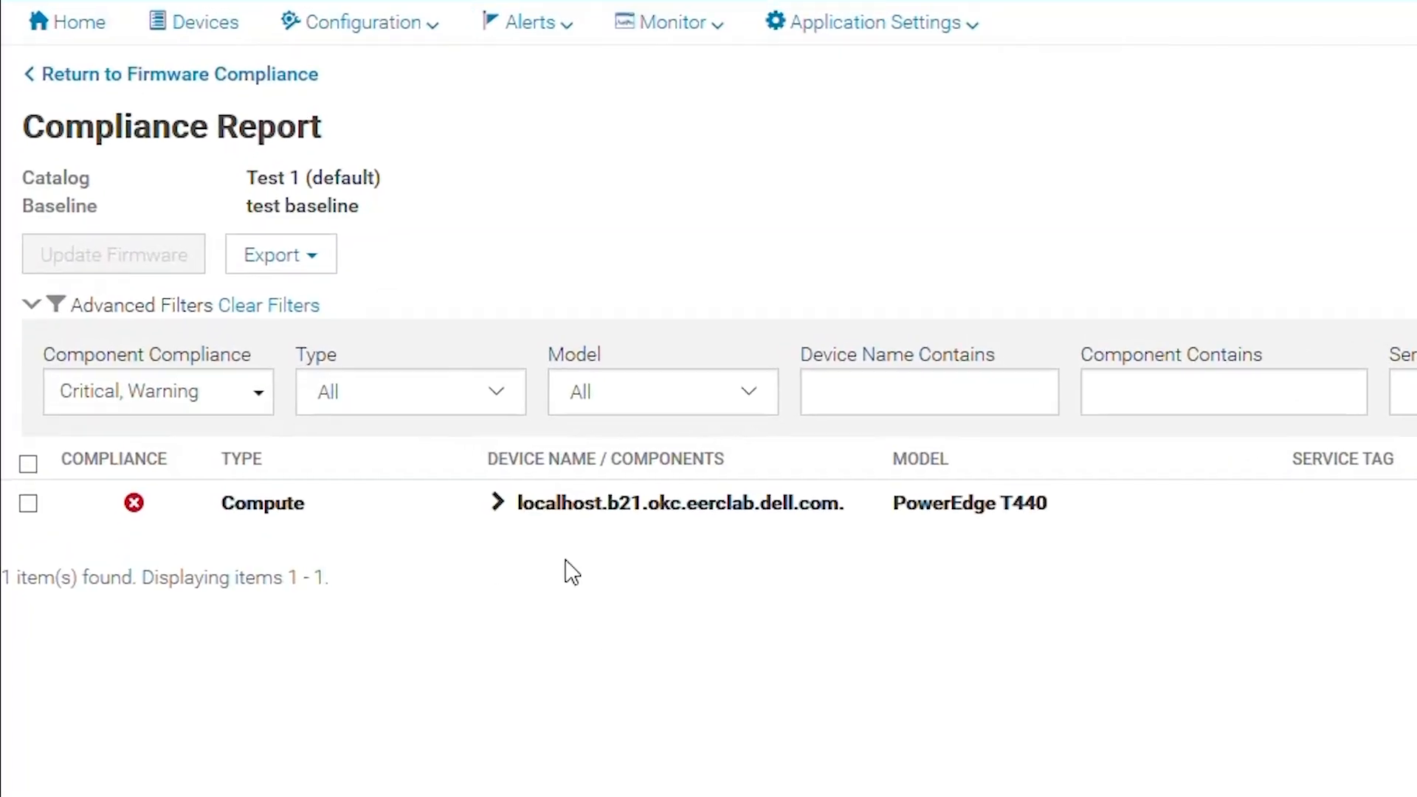
{"action": "left_click", "coordinate": [499, 504]}
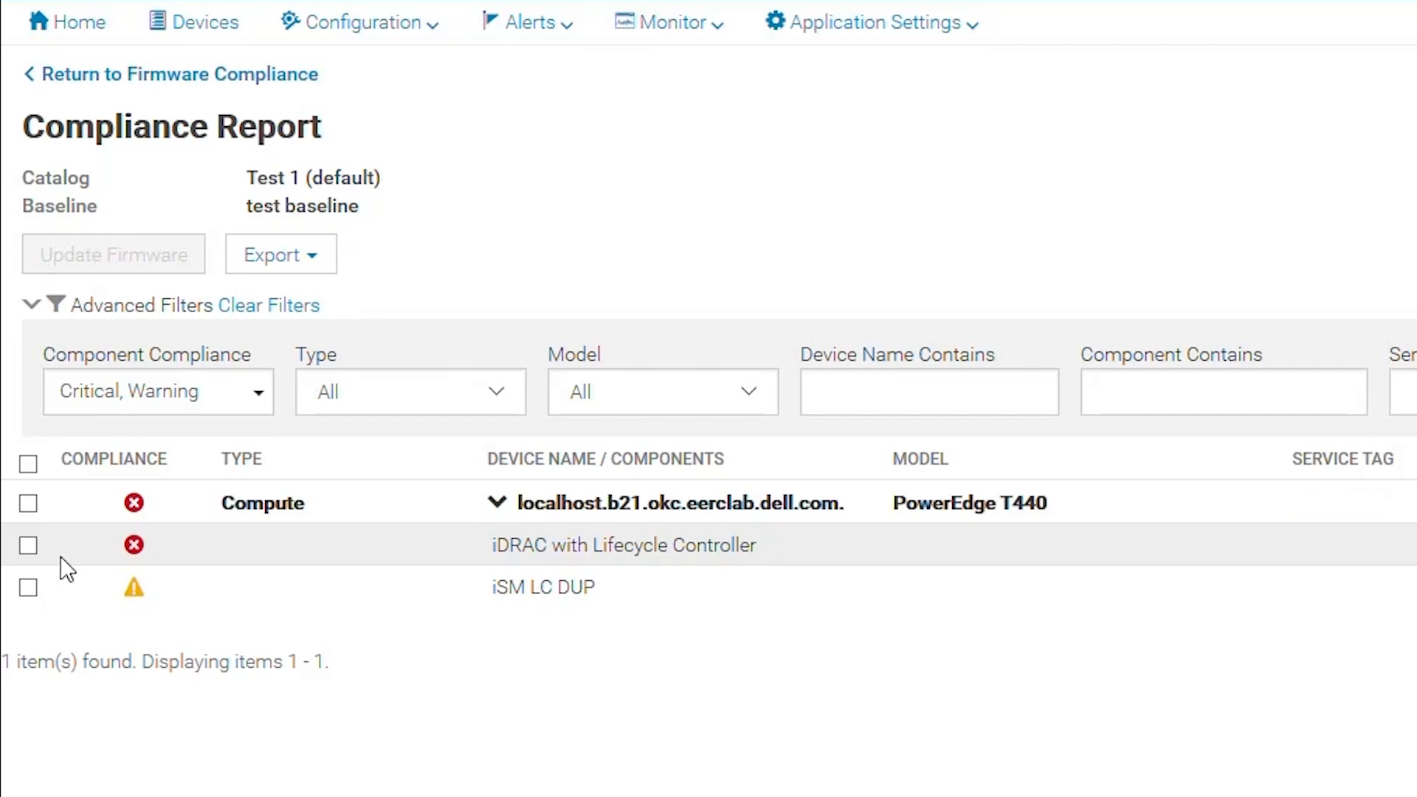
Step: Update the firmware of only the iDRAC with Lifecycle Controller component, using the Update Now schedule and no mitigation options
{"action": "left_click", "coordinate": [29, 546]}
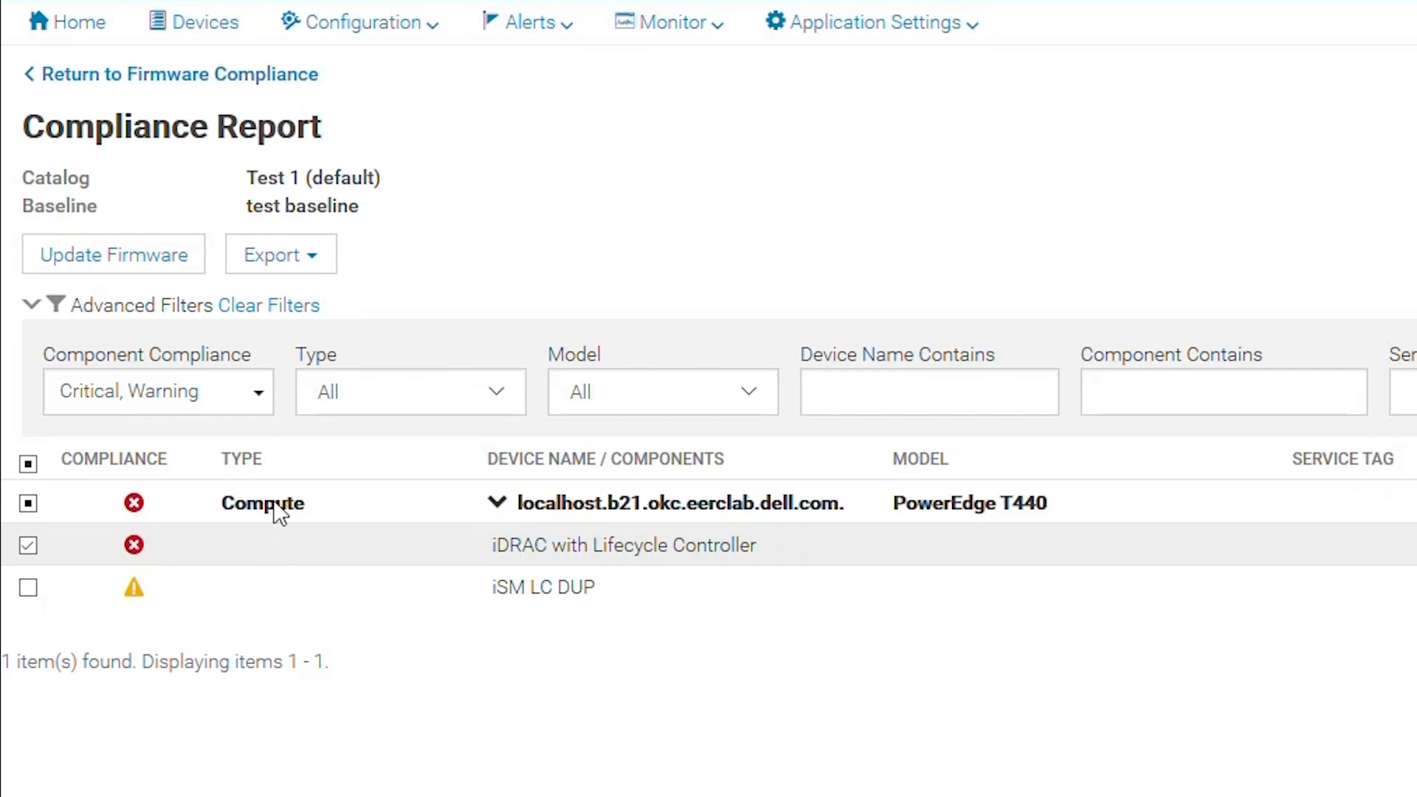
{"action": "left_click", "coordinate": [188, 253]}
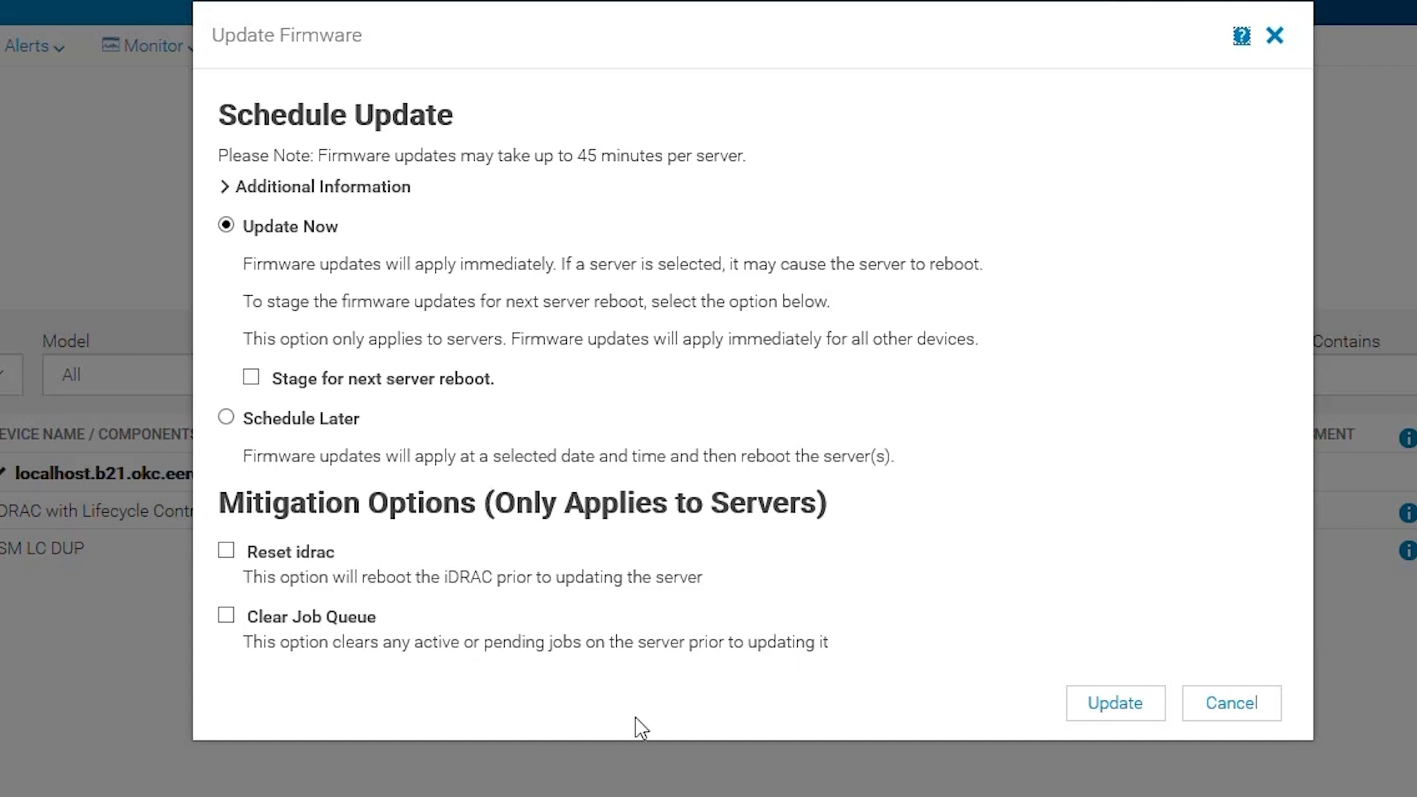
{"action": "left_click", "coordinate": [1098, 709]}
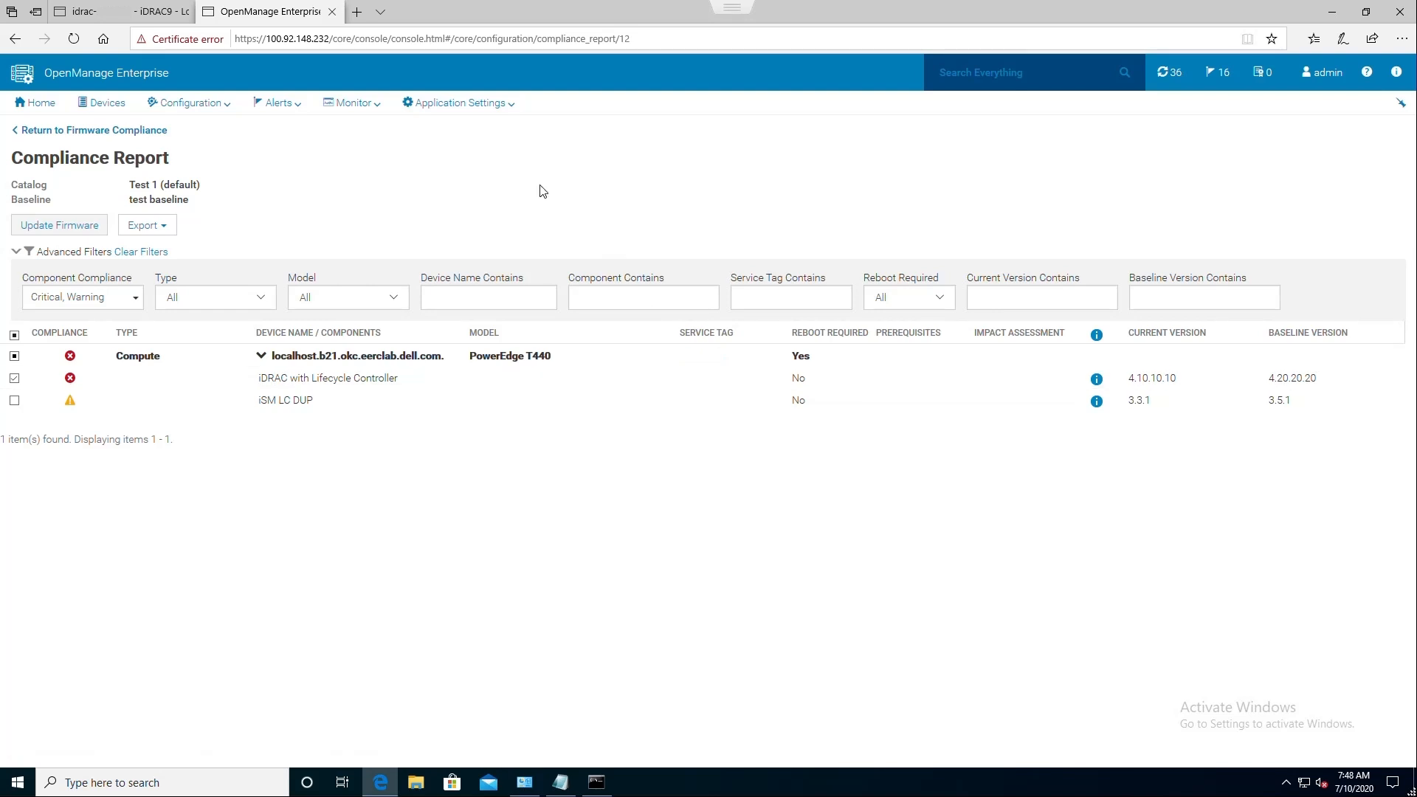
Step: View the job details of the "Update Firmware: test baseline" job to examine its progress
{"action": "left_click", "coordinate": [353, 107]}
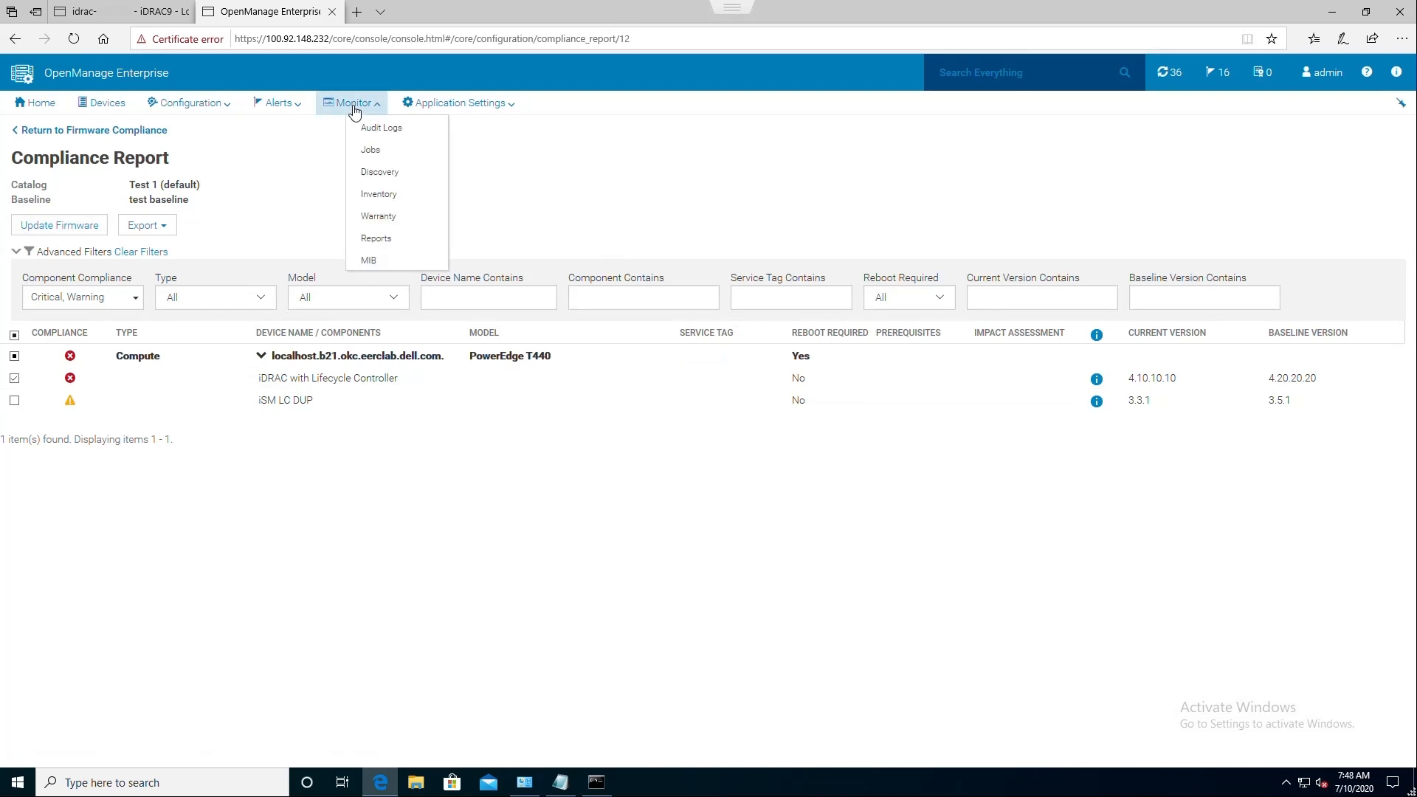
{"action": "left_click", "coordinate": [372, 150]}
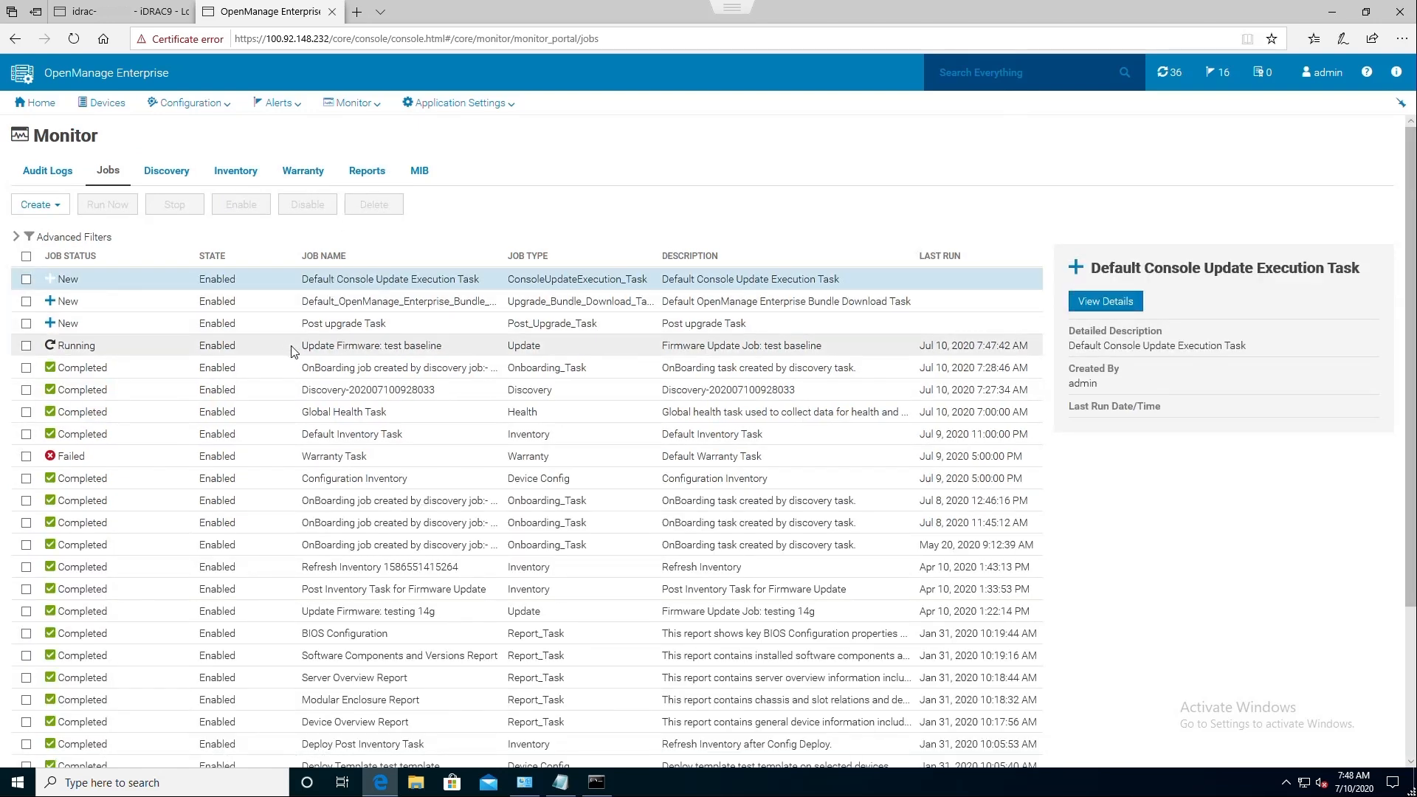
{"action": "left_click", "coordinate": [339, 347]}
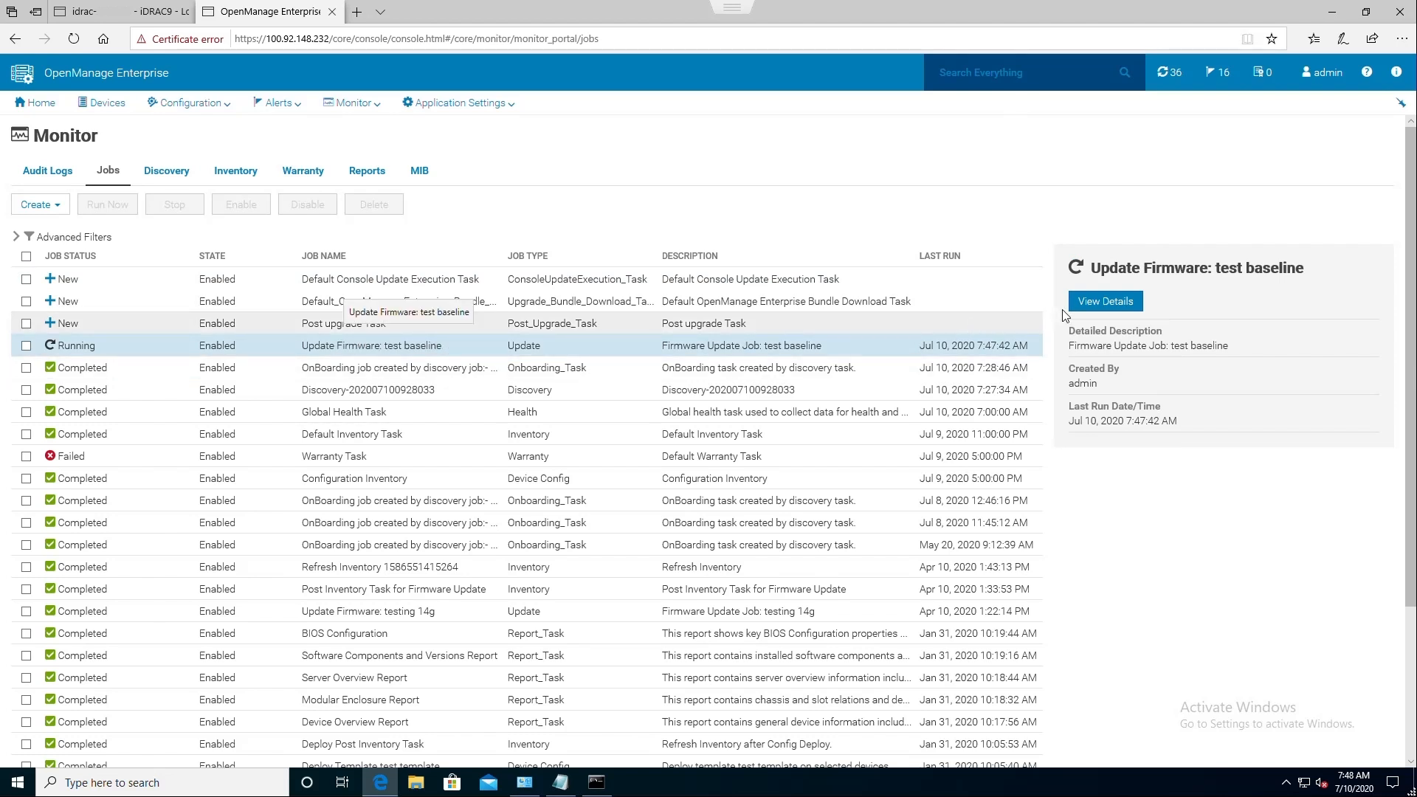
{"action": "left_click", "coordinate": [1093, 304]}
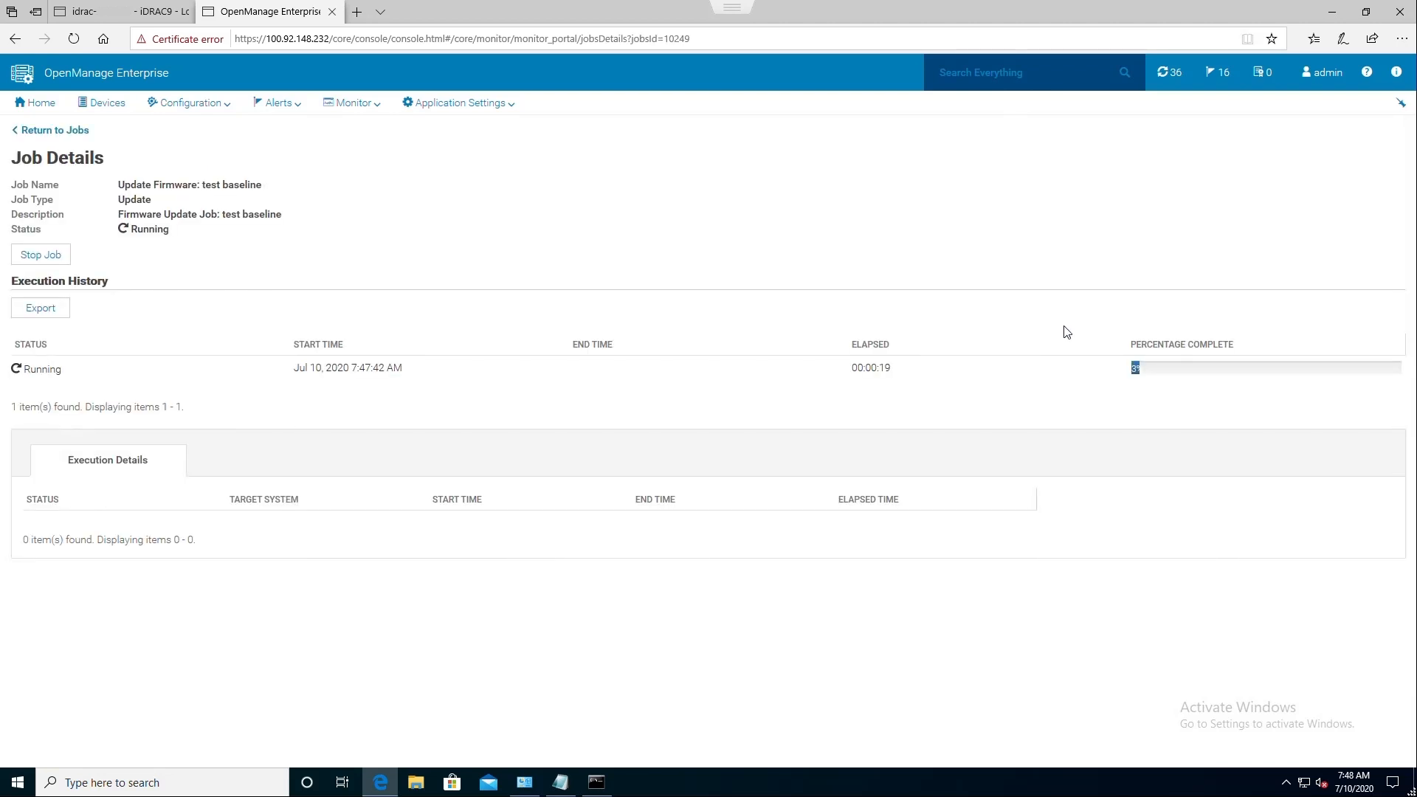
{"action": "left_click", "coordinate": [1029, 377]}
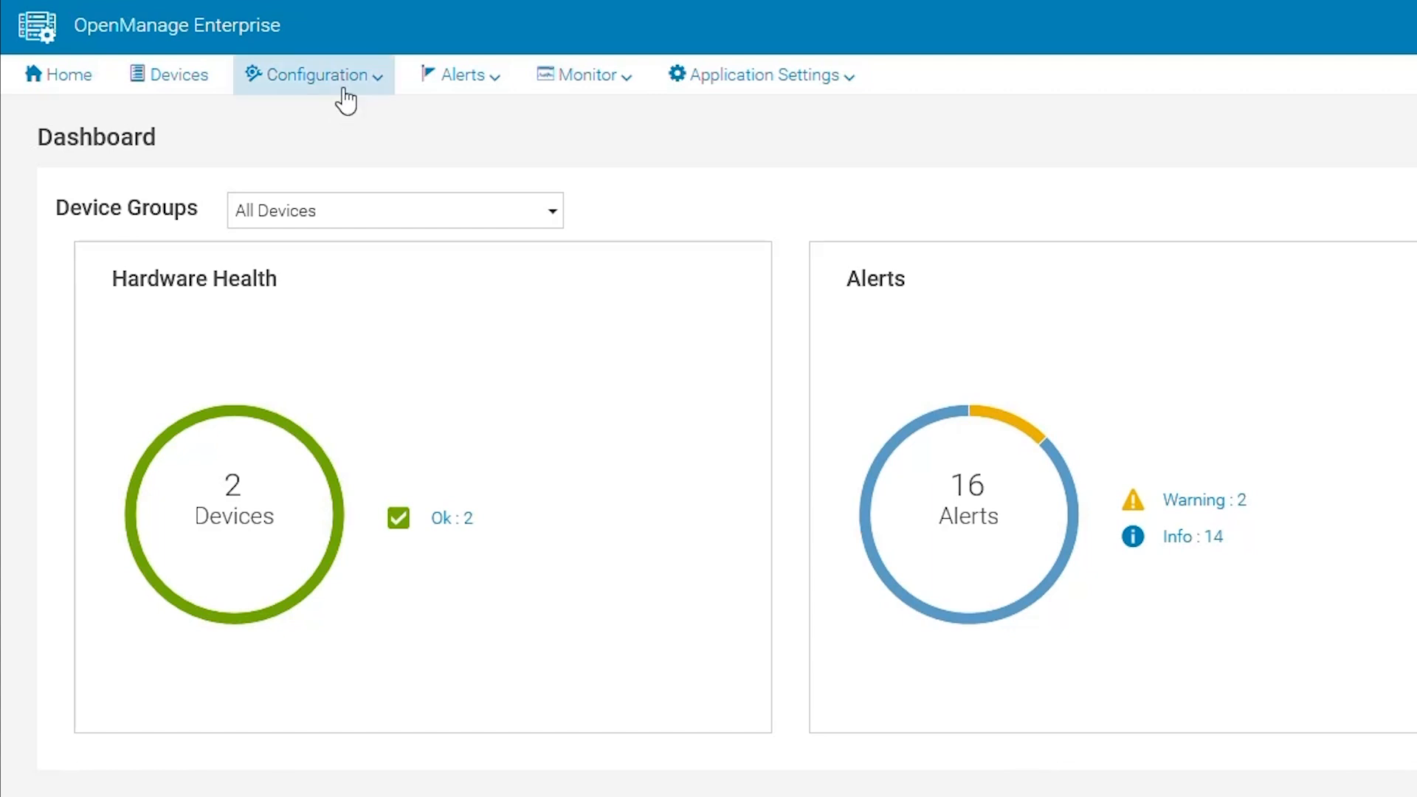
Step: Open the firmware page of the PowerEdge T440 device with IP address 100.92.212.12
{"action": "left_click", "coordinate": [201, 93]}
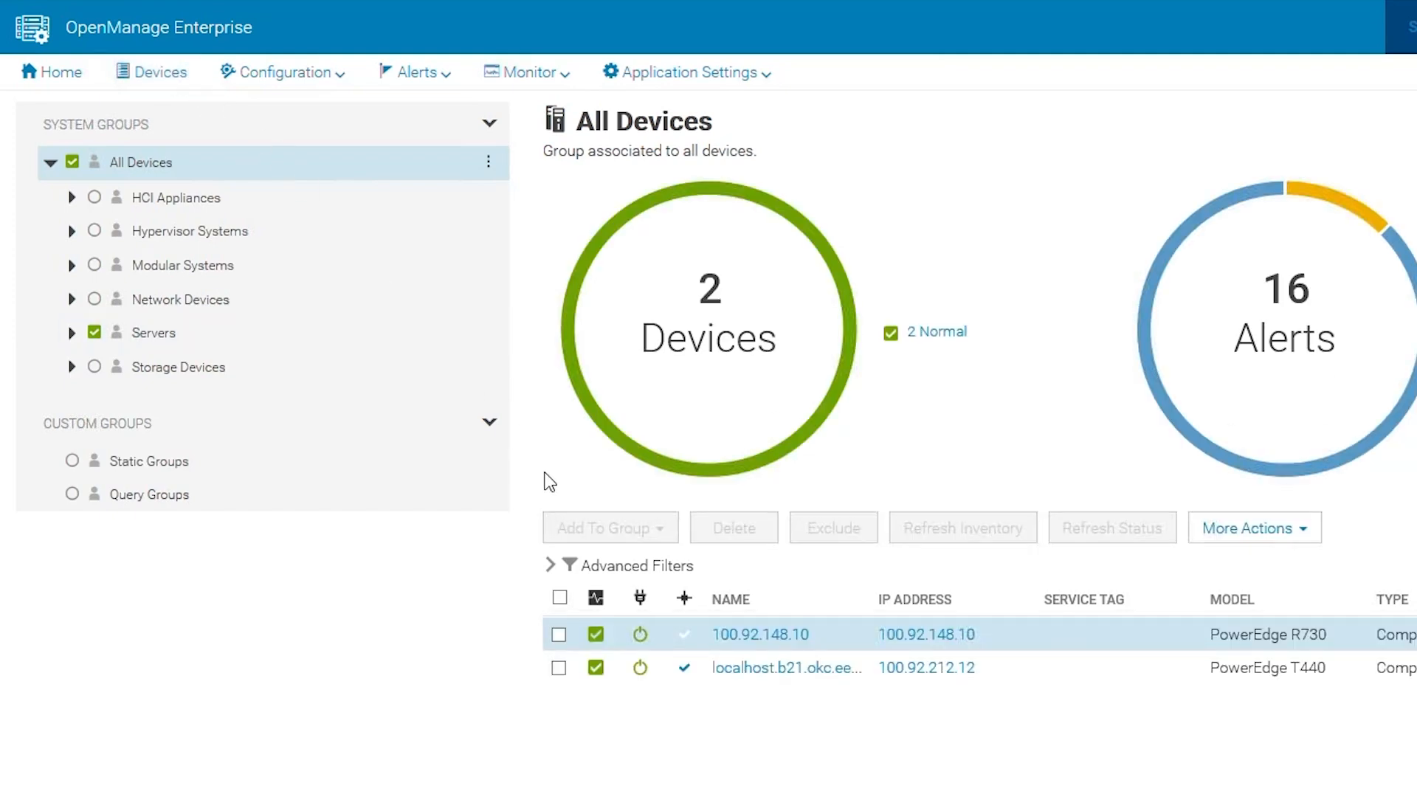
{"action": "left_click", "coordinate": [772, 668]}
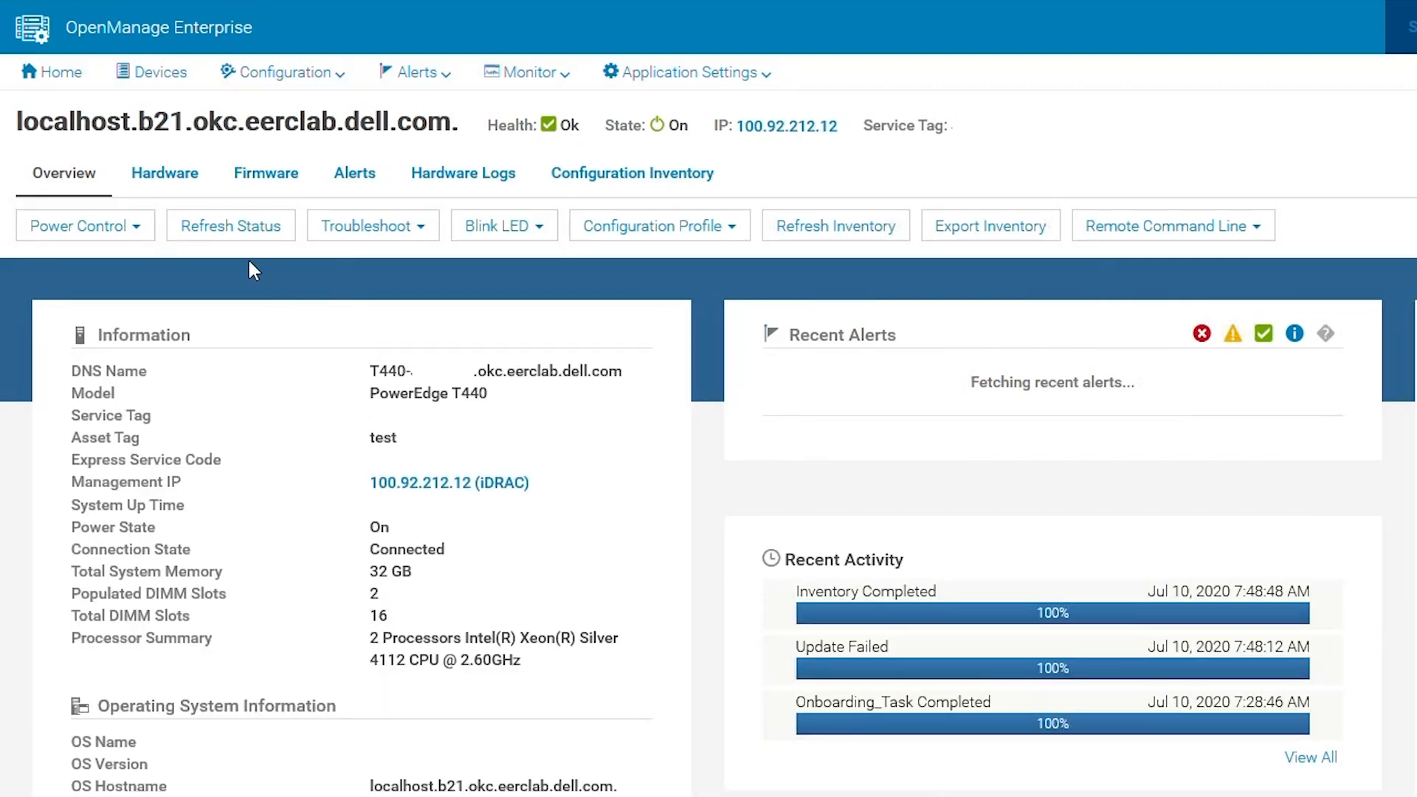
{"action": "left_click", "coordinate": [280, 194]}
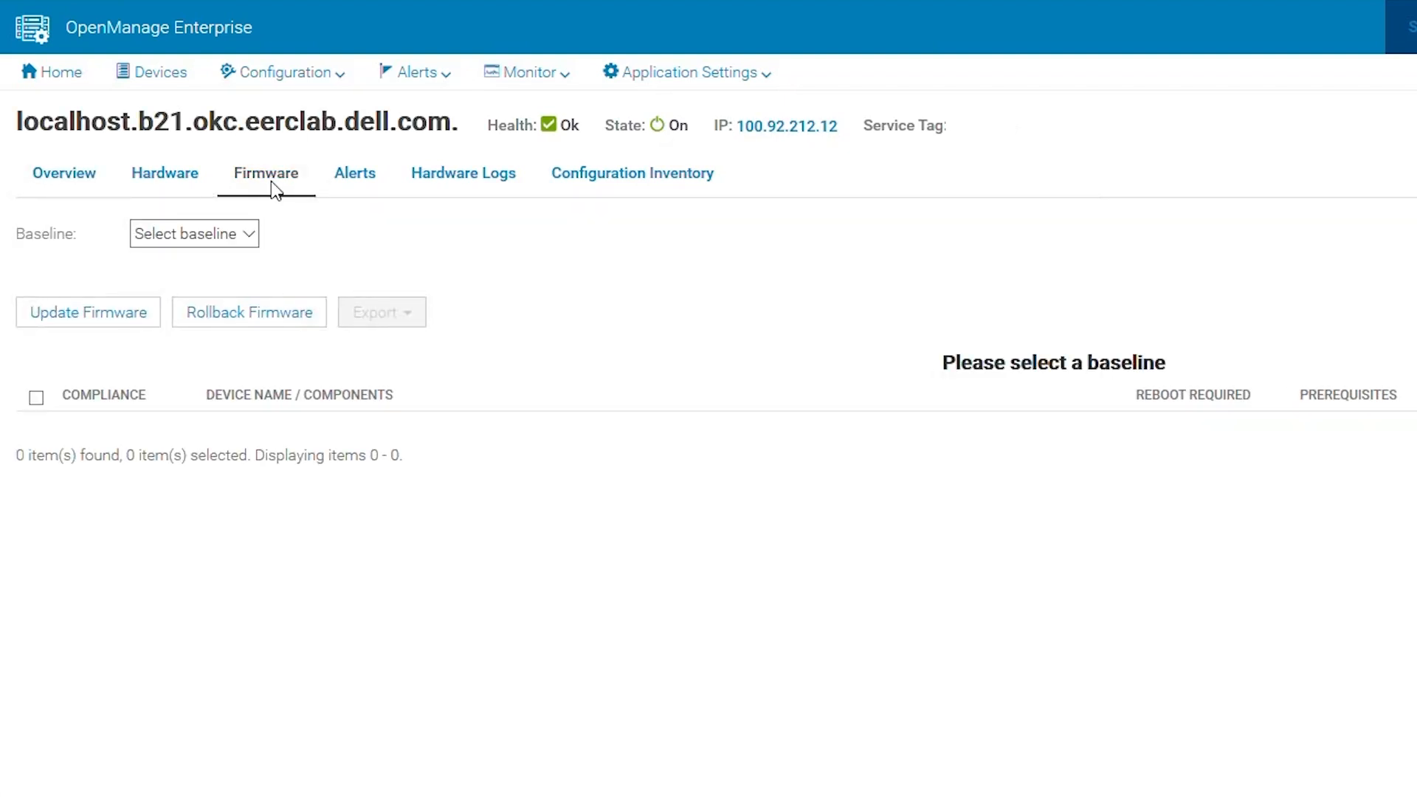
Step: Start a firmware update and load the iDRAC-with-Lifecycle-Controller application file from the Downloads folder as the individual package source
{"action": "left_click", "coordinate": [138, 318]}
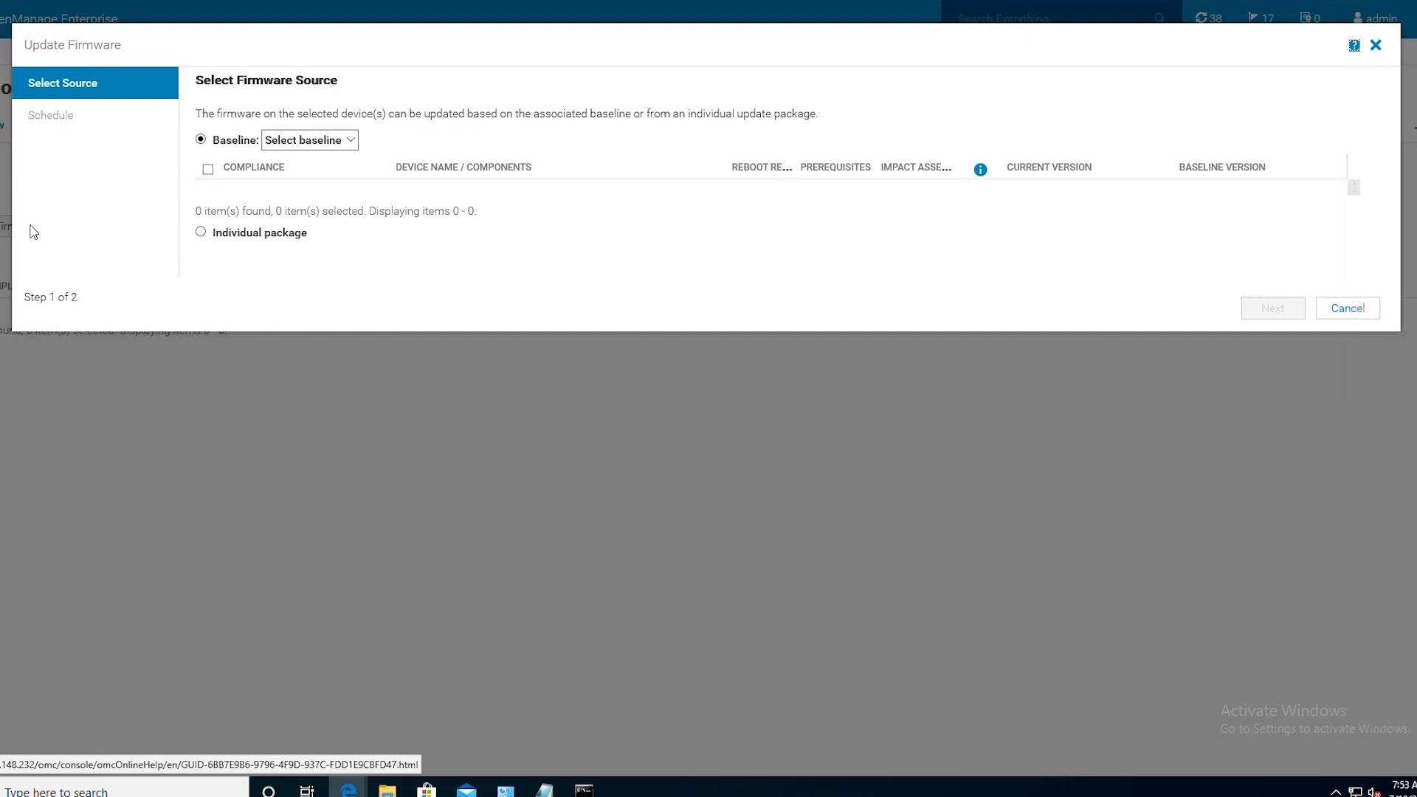
{"action": "left_click", "coordinate": [201, 233]}
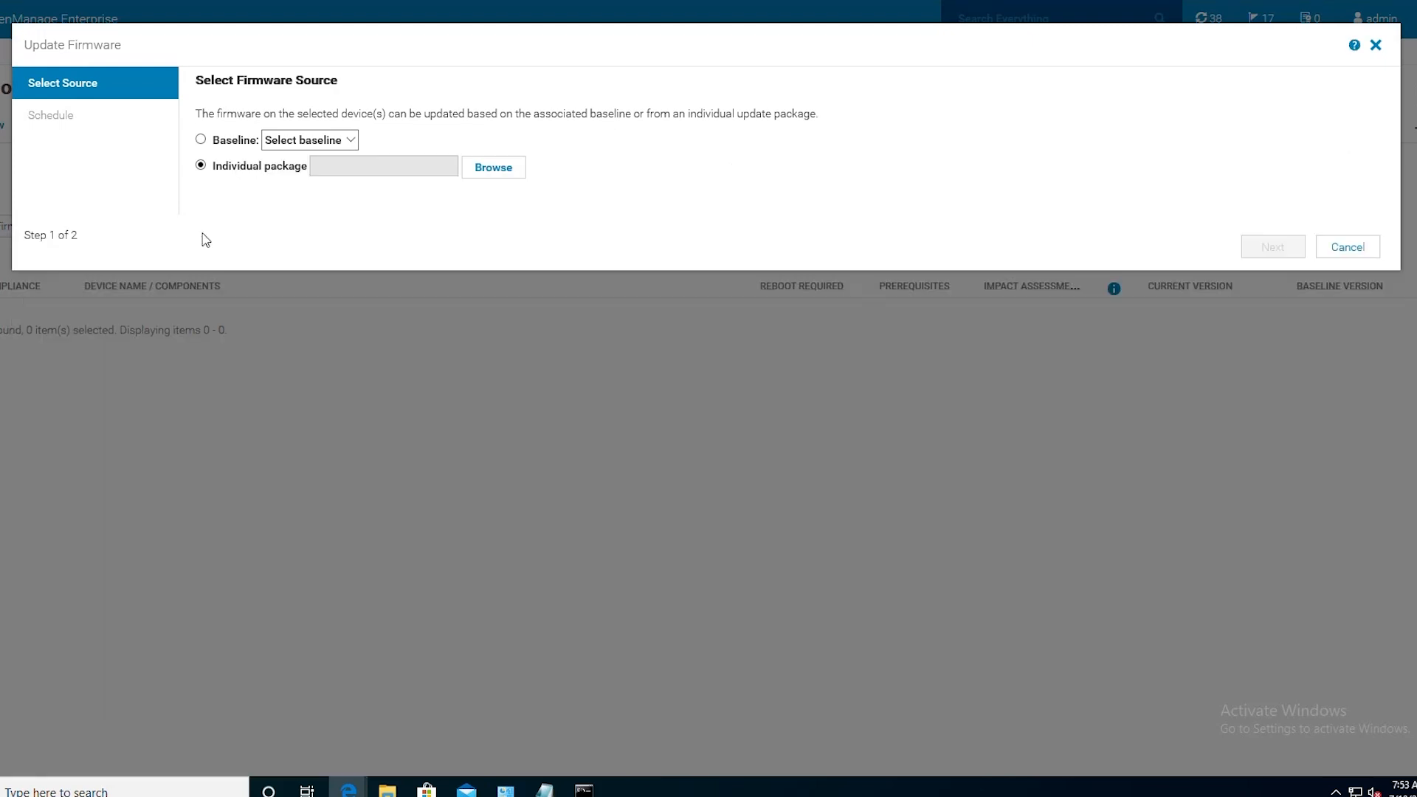
{"action": "left_click", "coordinate": [504, 175]}
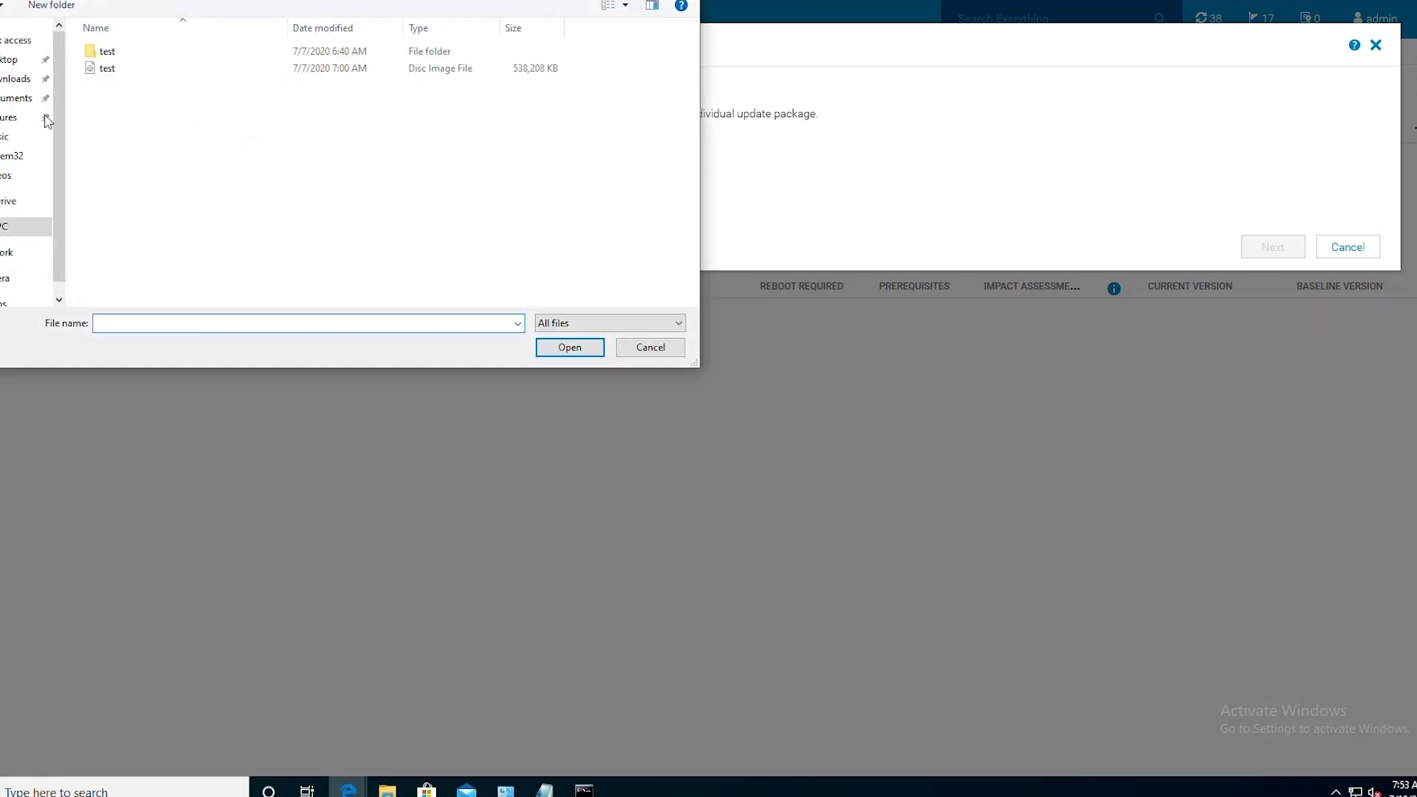
{"action": "left_click", "coordinate": [19, 79]}
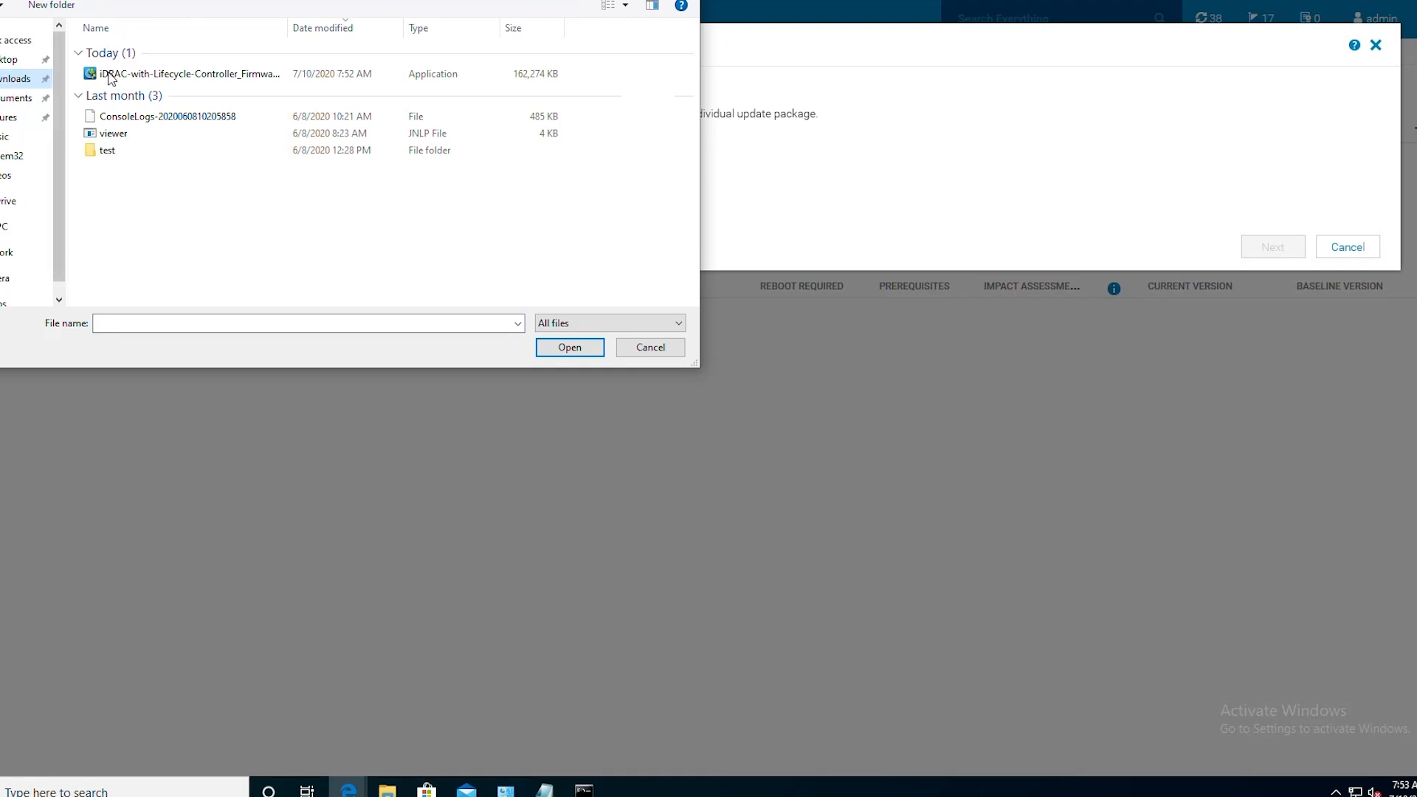
{"action": "double_click", "coordinate": [145, 76]}
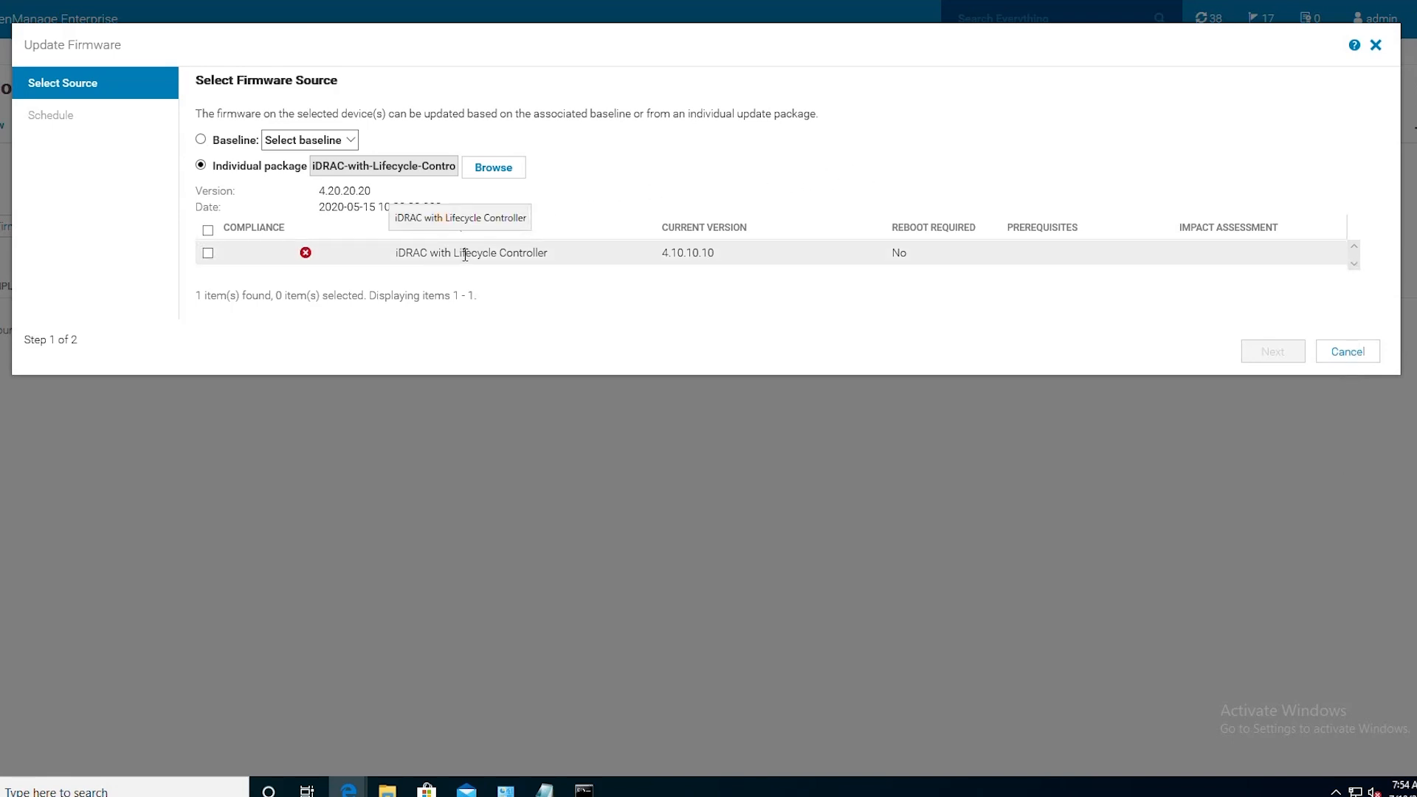
Step: Select the iDRAC with Lifecycle Controller component and submit its update with the Update Now schedule and no mitigation options
{"action": "left_click", "coordinate": [208, 254]}
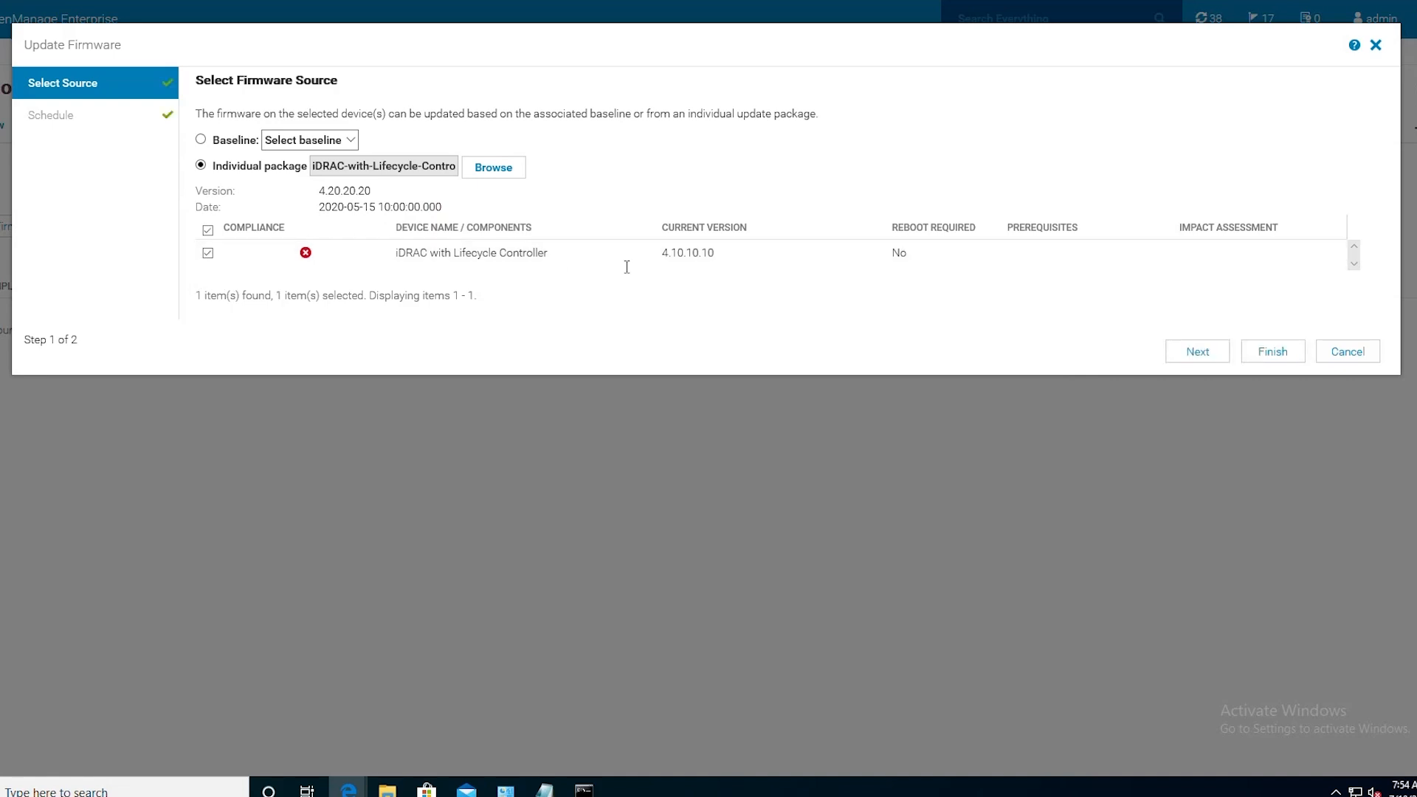
{"action": "left_click", "coordinate": [1195, 353]}
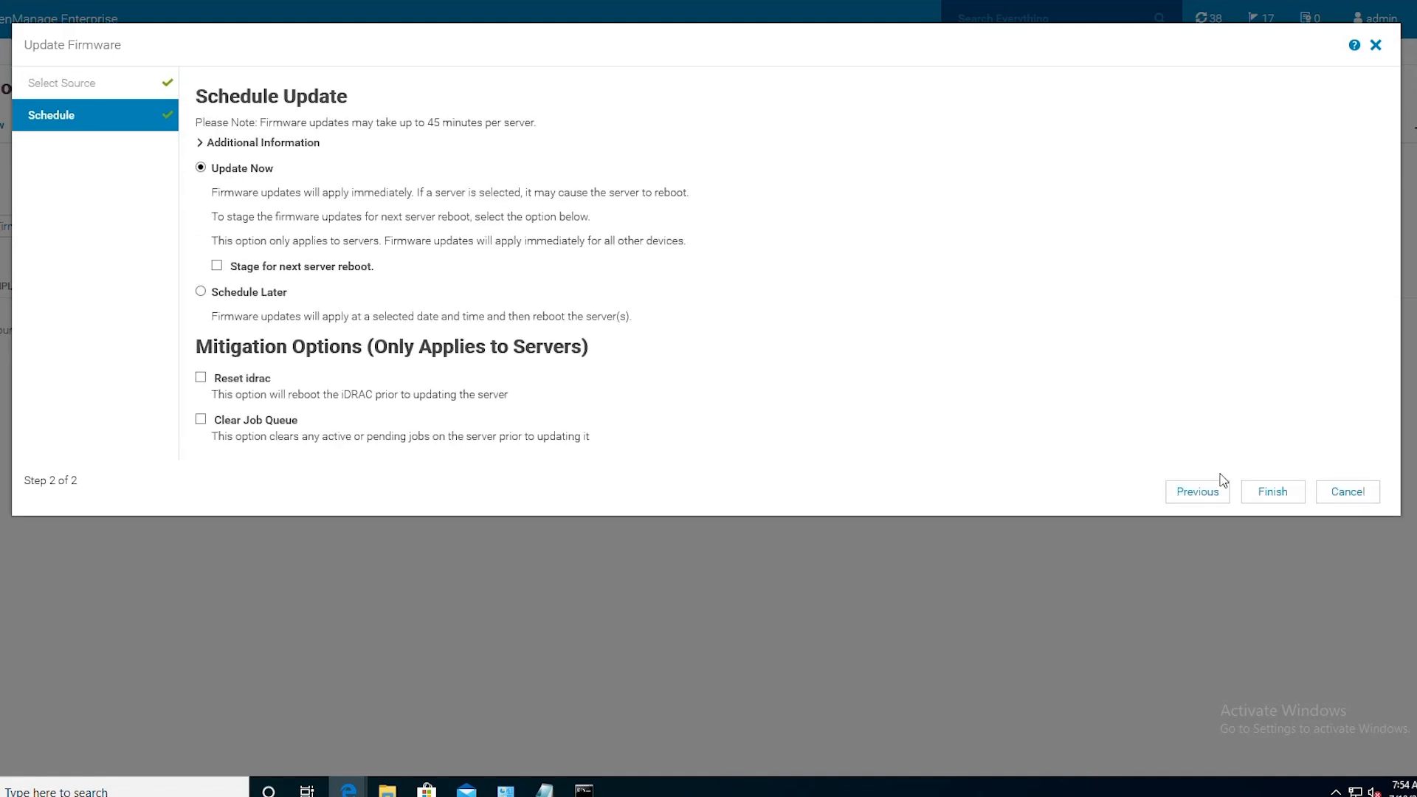
{"action": "left_click", "coordinate": [1281, 493]}
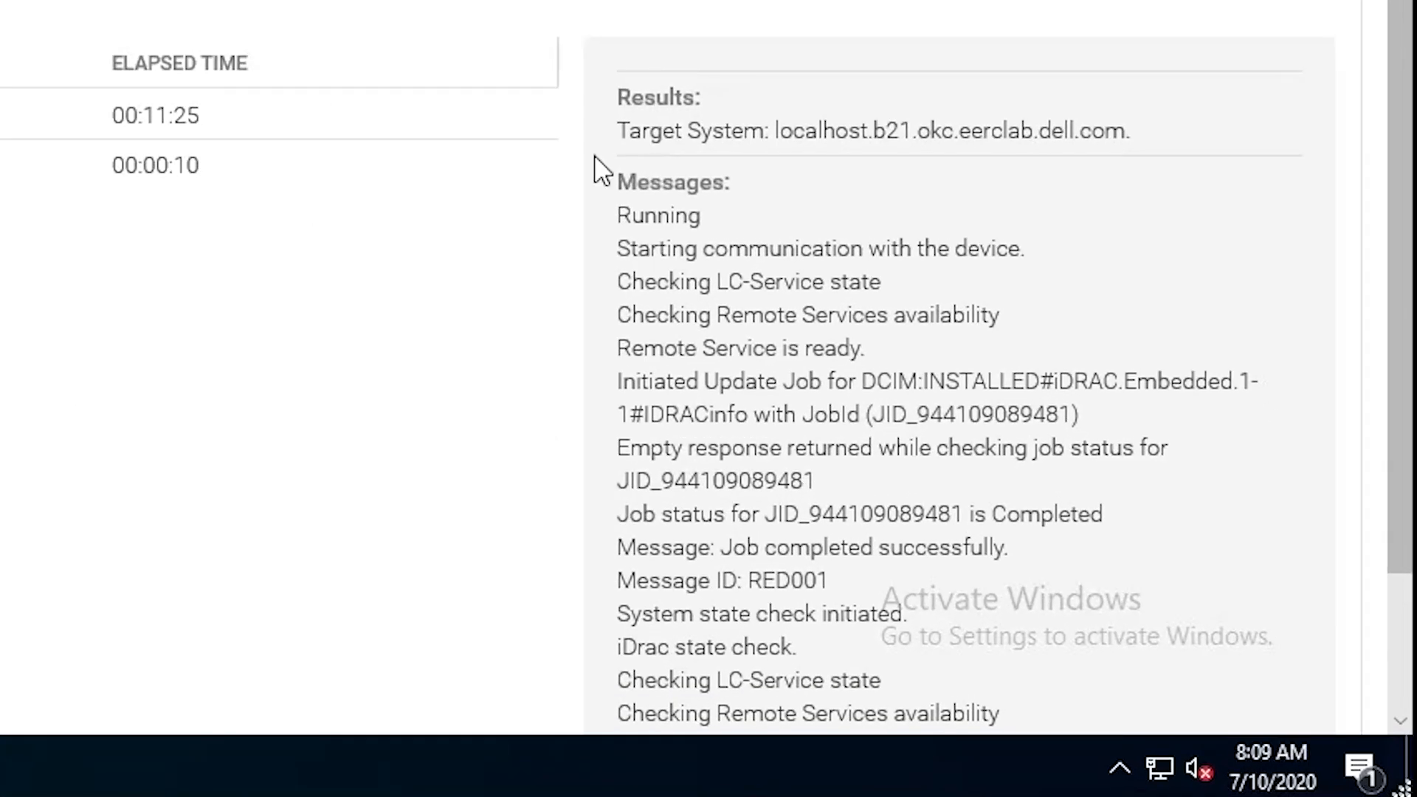
Step: Examine the result messages of the iDRAC firmware update job through to the end of the log
{"action": "scroll", "coordinate": [405, 222], "scroll_direction": "down", "scroll_amount": 2}
{"action": "scroll", "coordinate": [405, 221], "scroll_direction": "up", "scroll_amount": 3}
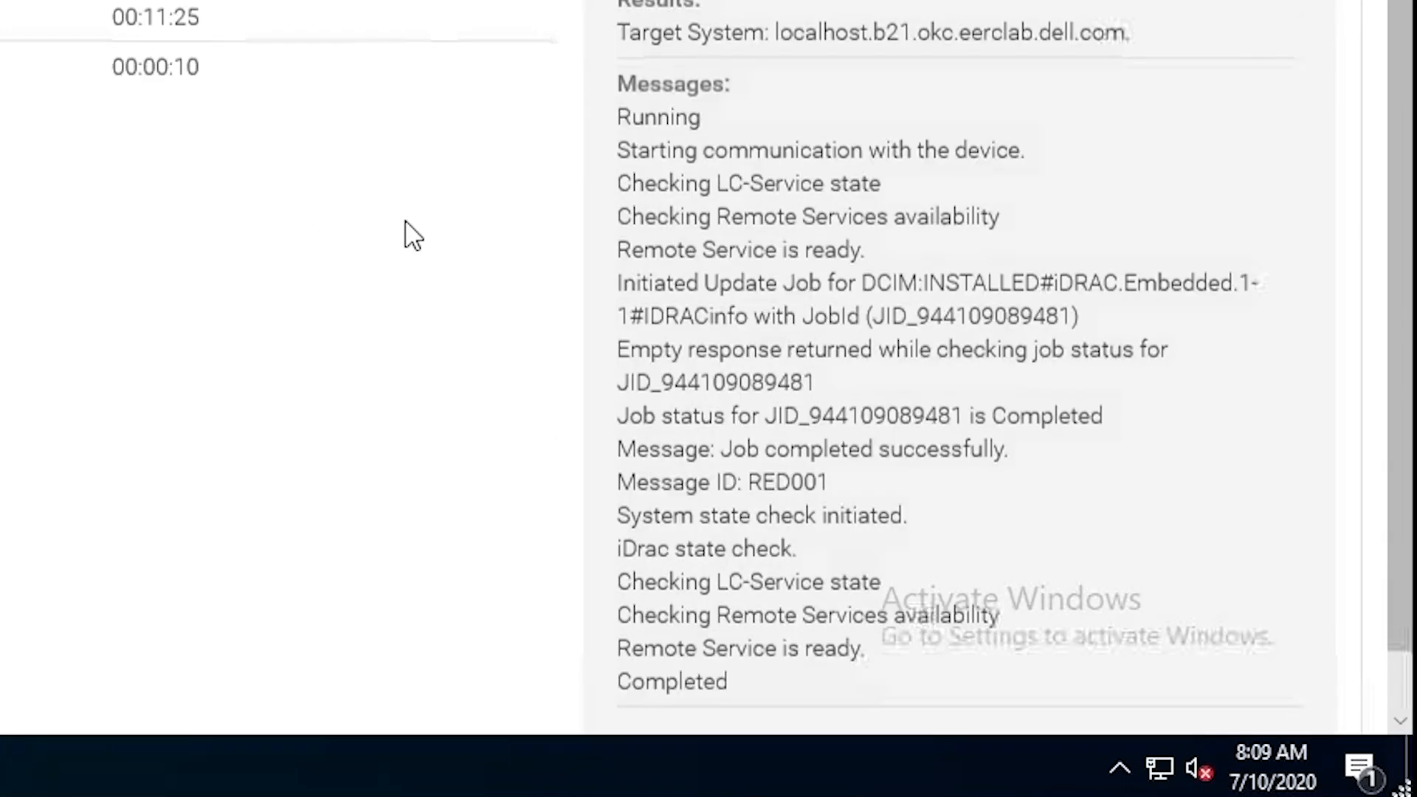
{"action": "scroll", "coordinate": [405, 222], "scroll_direction": "down", "scroll_amount": 3}
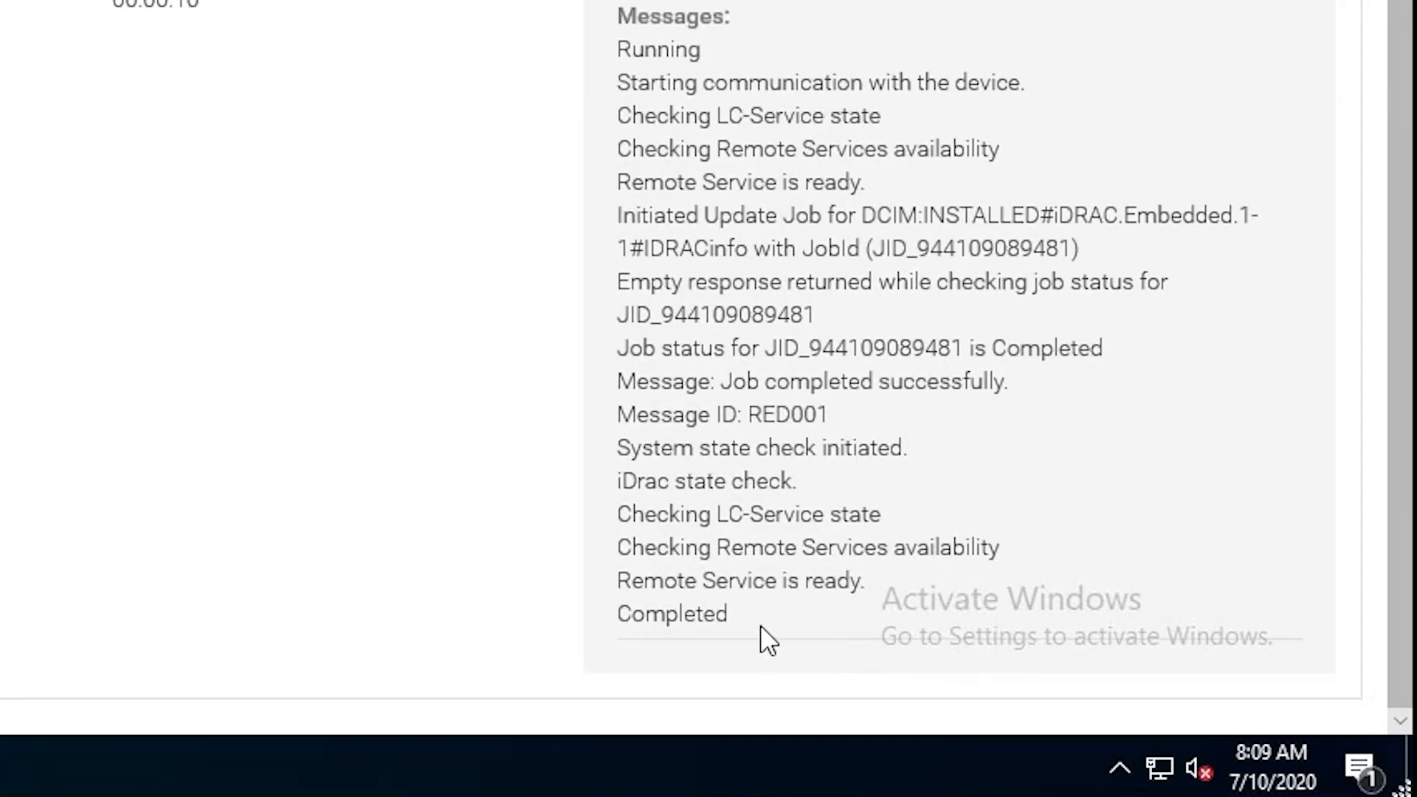